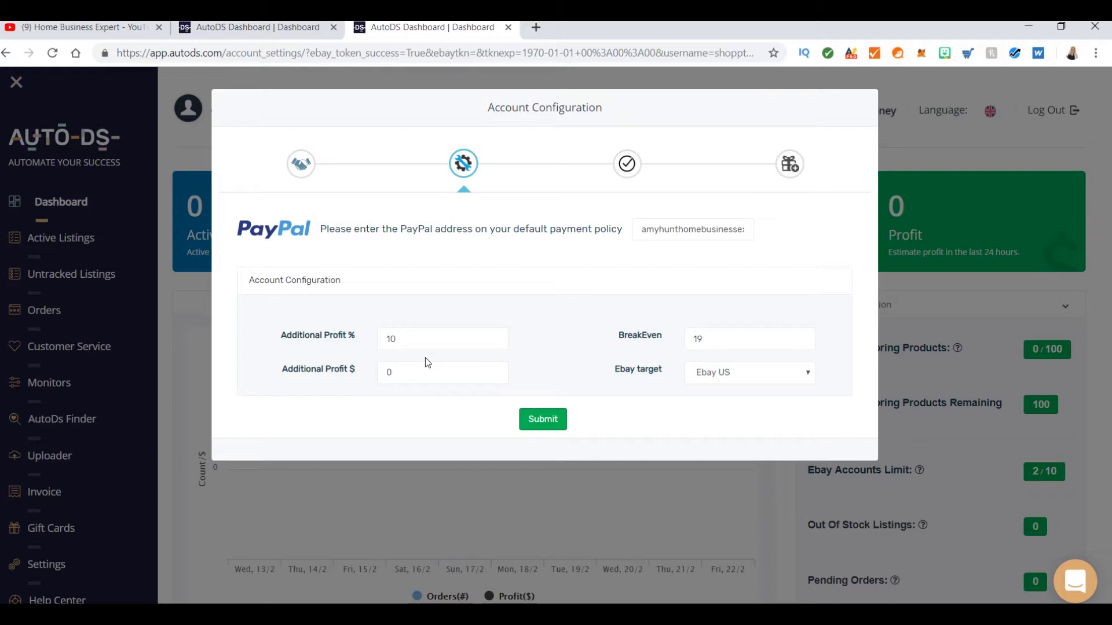
Focus the Additional Profit % value (10) on the Account Configuration step
left_click(414, 342)
Try 20 in Additional Profit %, then change it back to 10
left_click(396, 340)
left_click_drag(392, 340, 410, 331)
double_click(405, 338)
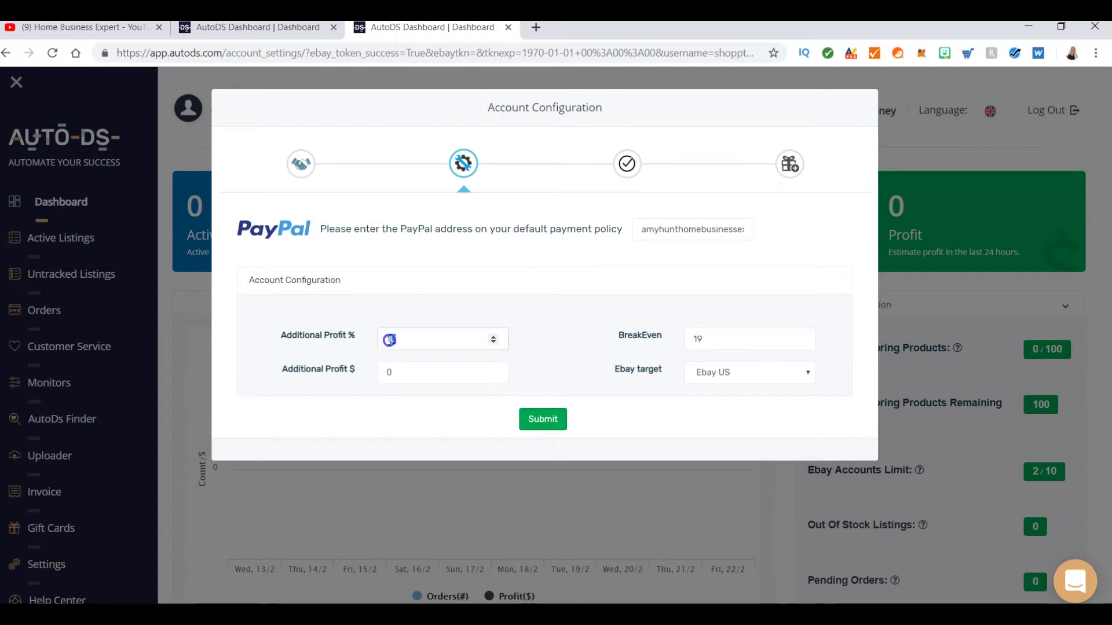
type("20")
left_click(400, 338)
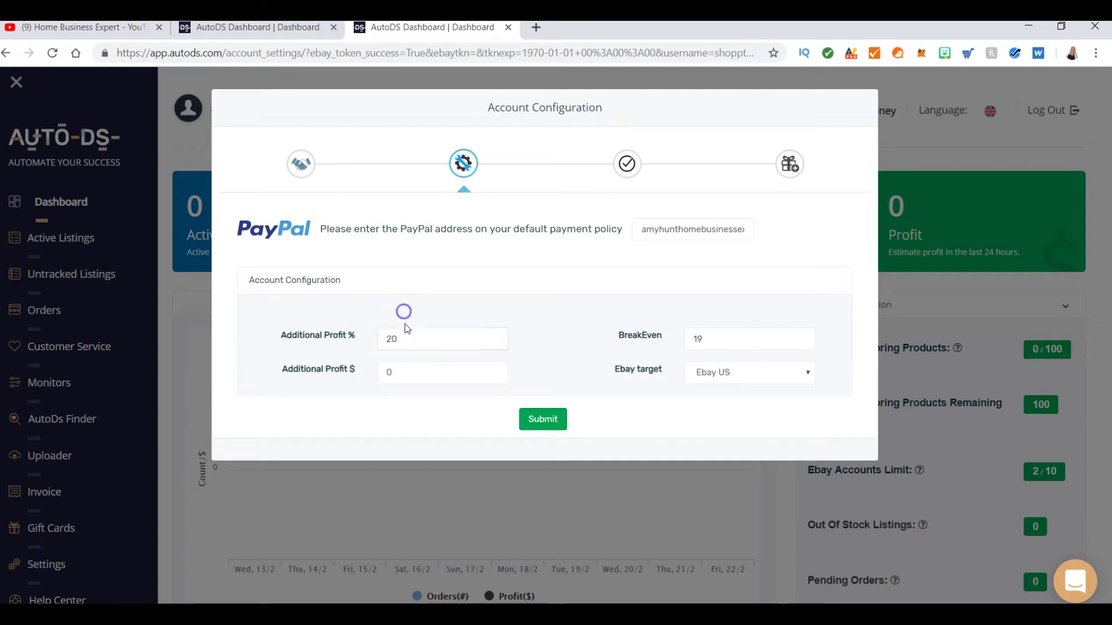
left_click_drag(397, 340, 384, 340)
type("10")
left_click(397, 332)
double_click(387, 340)
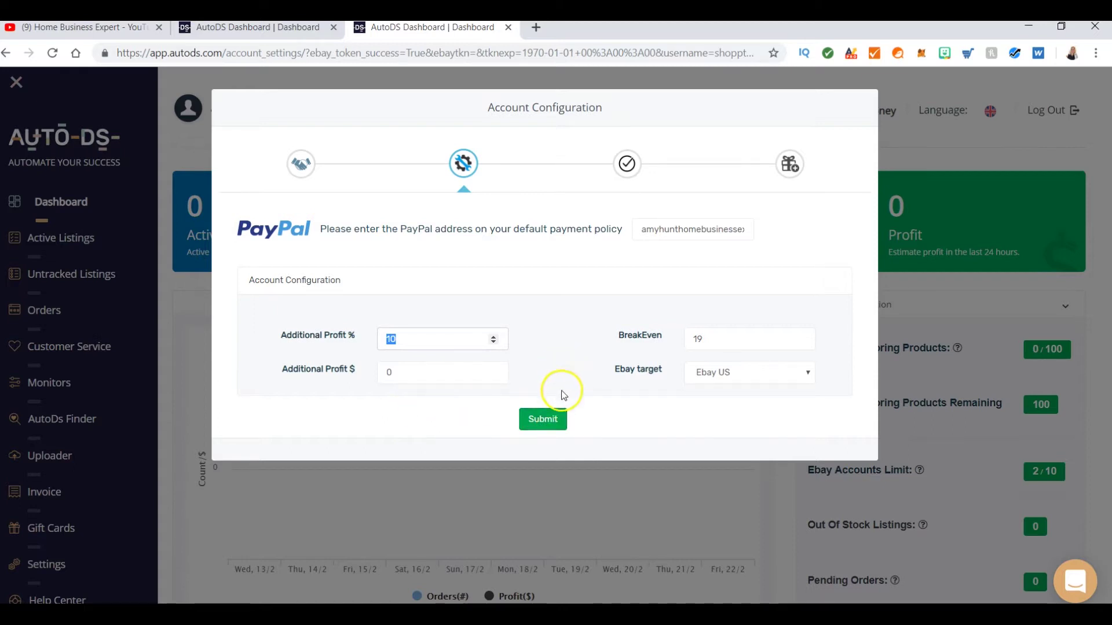
left_click(418, 339)
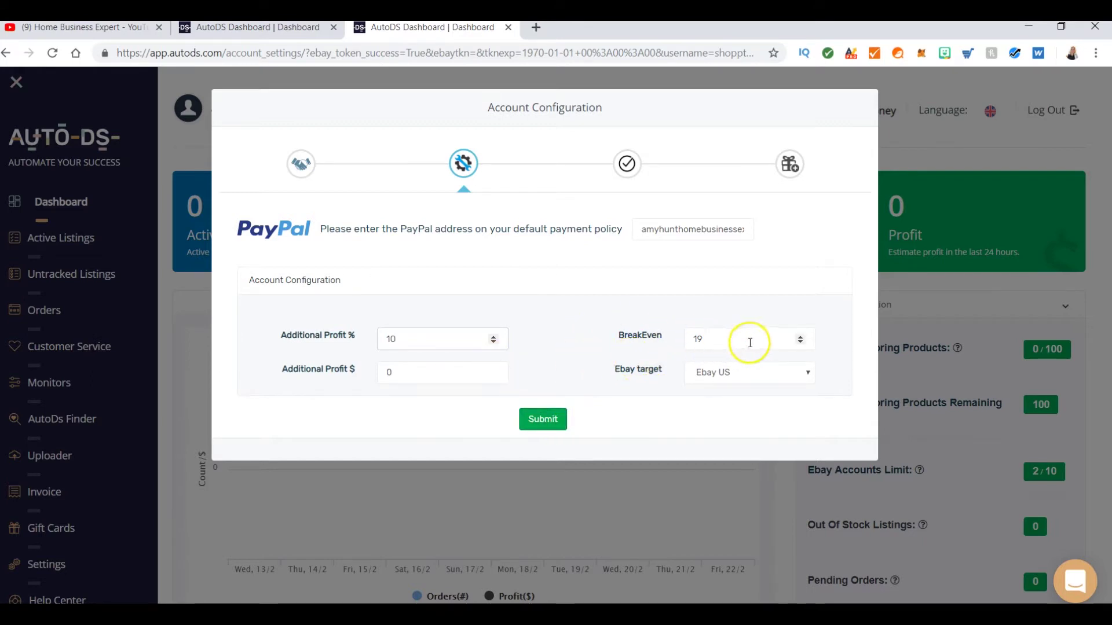
Check that BreakEven is 19 and submit the account configuration
left_click(771, 336)
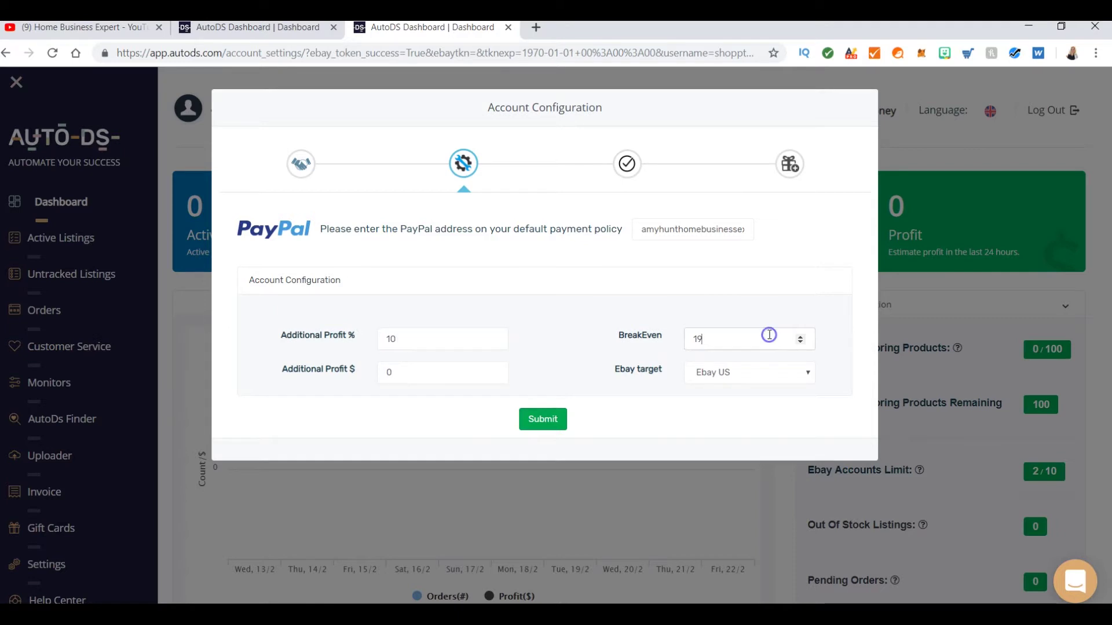
double_click(694, 340)
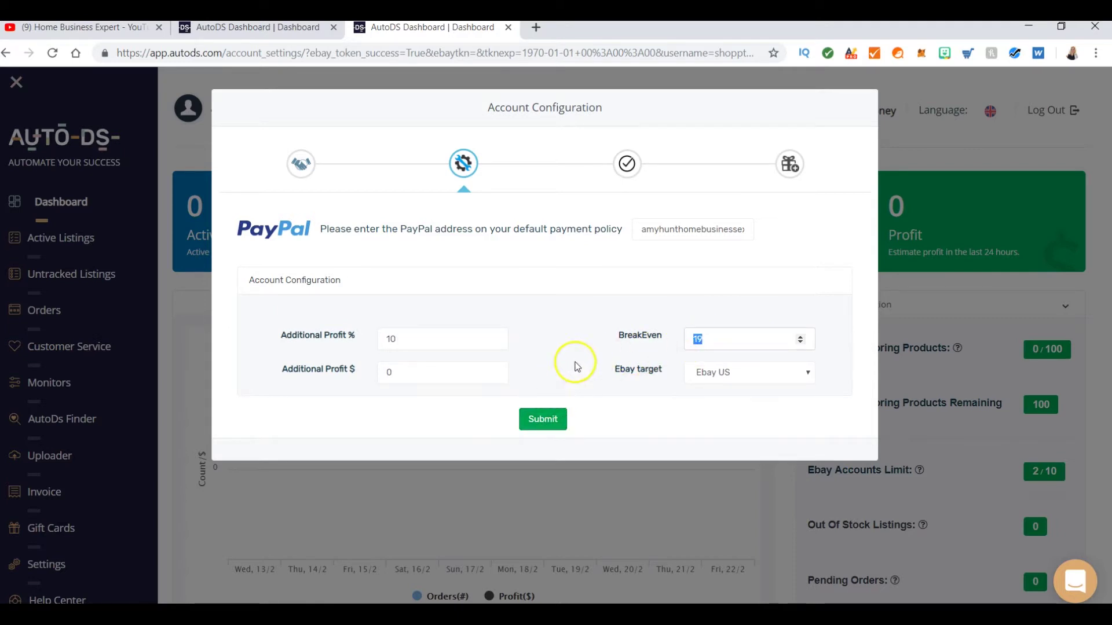
left_click(549, 418)
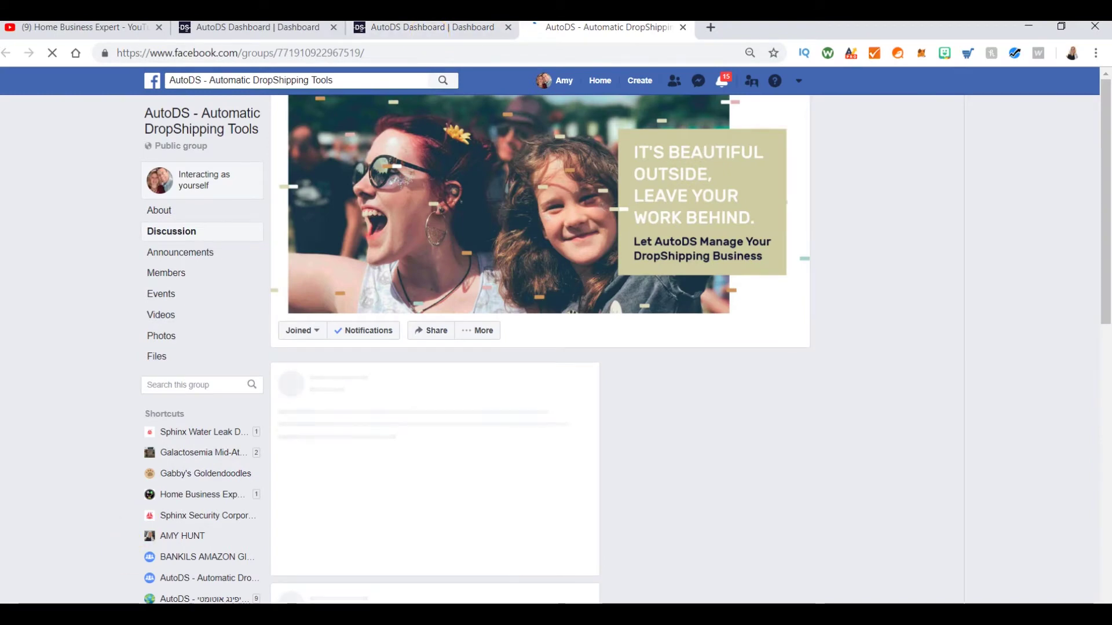
Back on the AutoDS tab, claim 100 free Amazon US hot products and upload them
key("ctrl+shift+Tab")
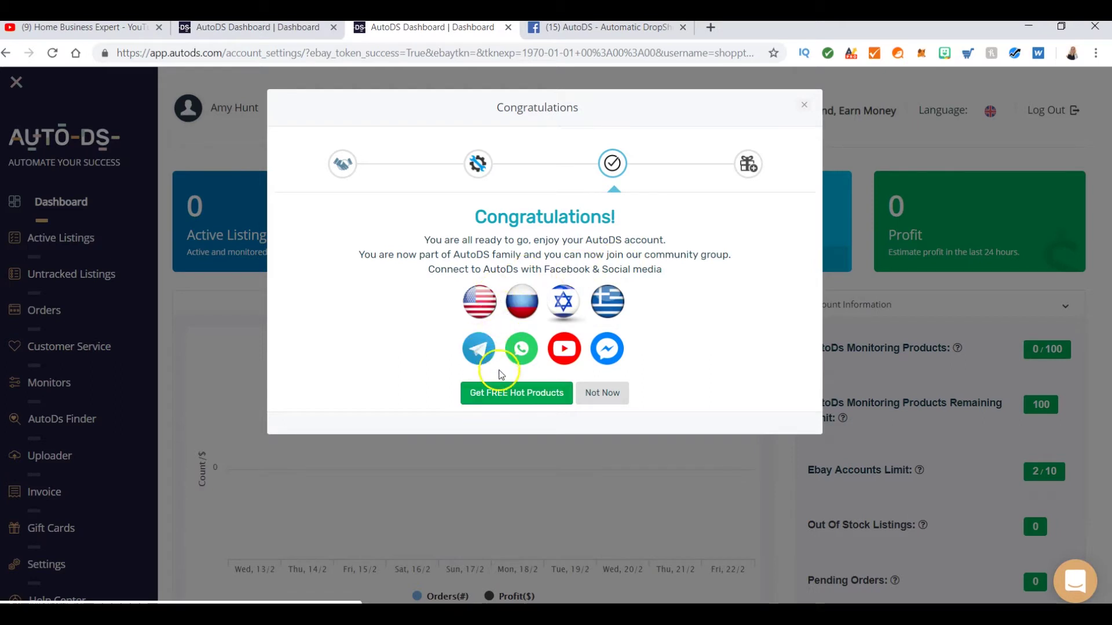
left_click(532, 396)
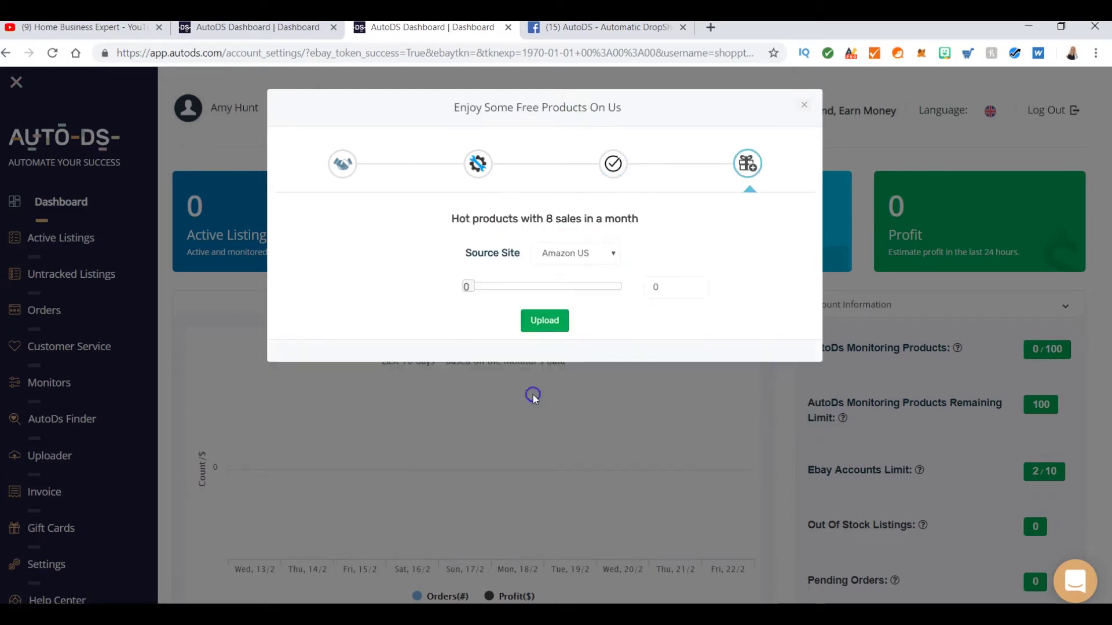
left_click_drag(467, 288, 622, 288)
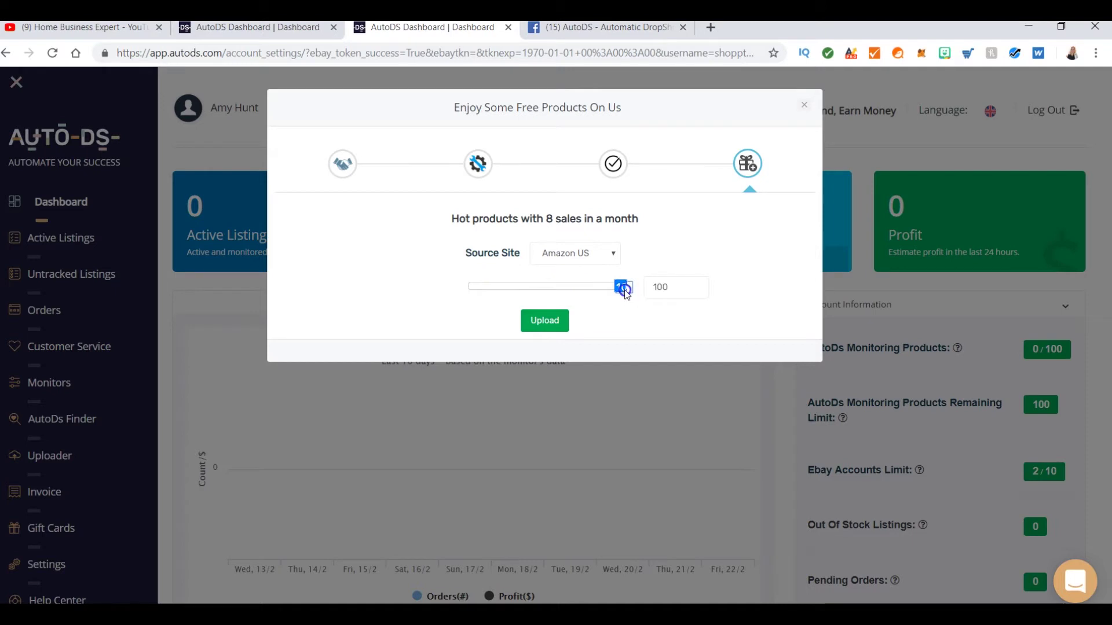
left_click(544, 325)
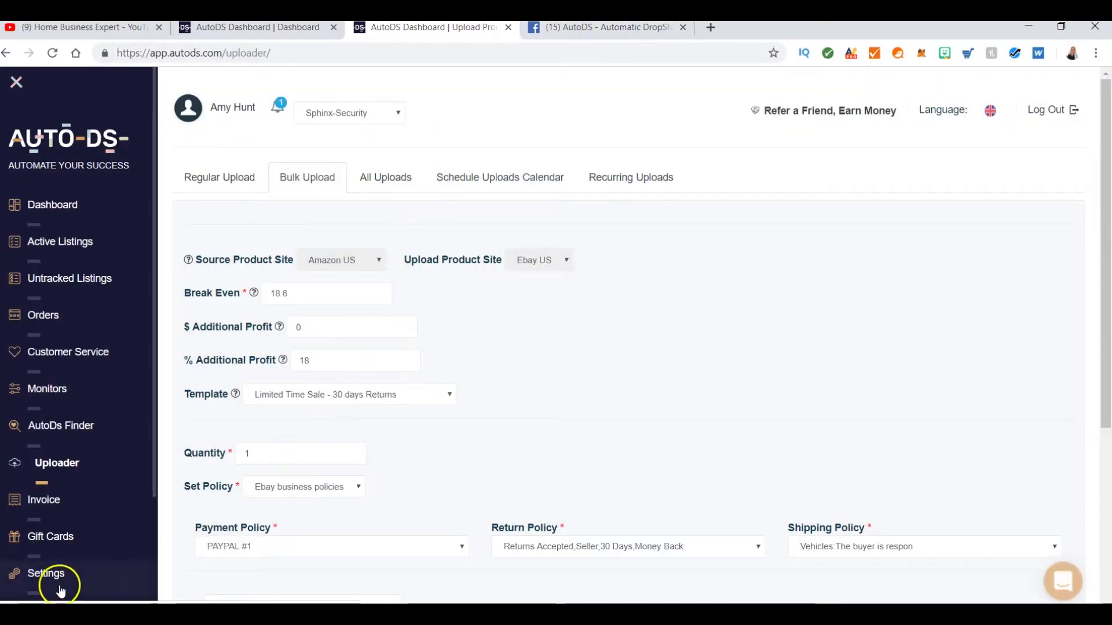
Read the Break Even help tooltip on the Bulk Upload form
left_click(253, 293)
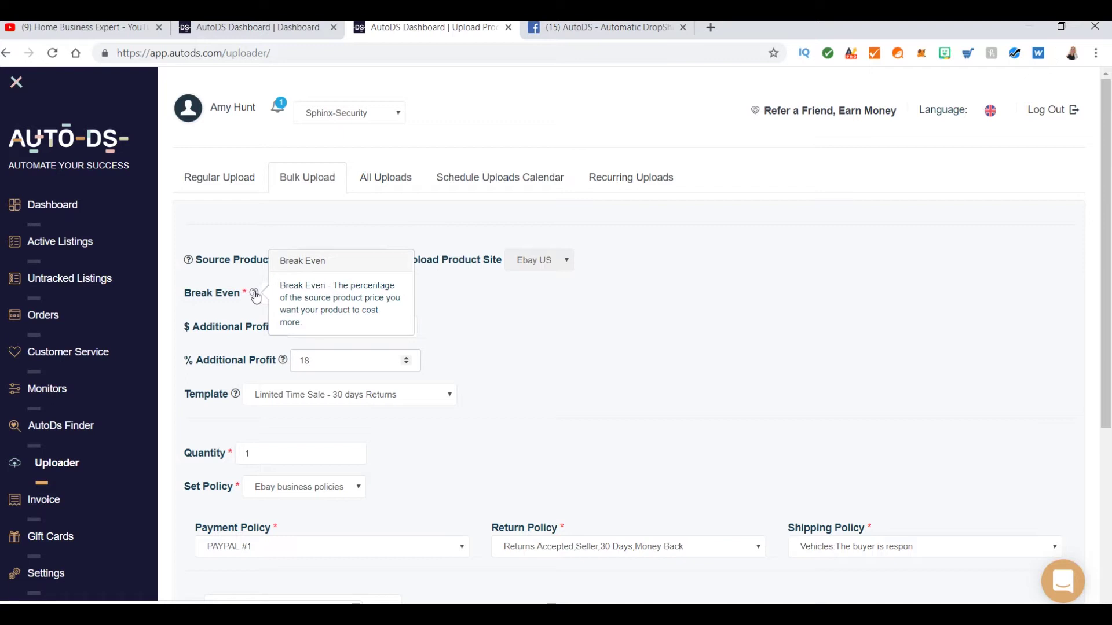
left_click(274, 294)
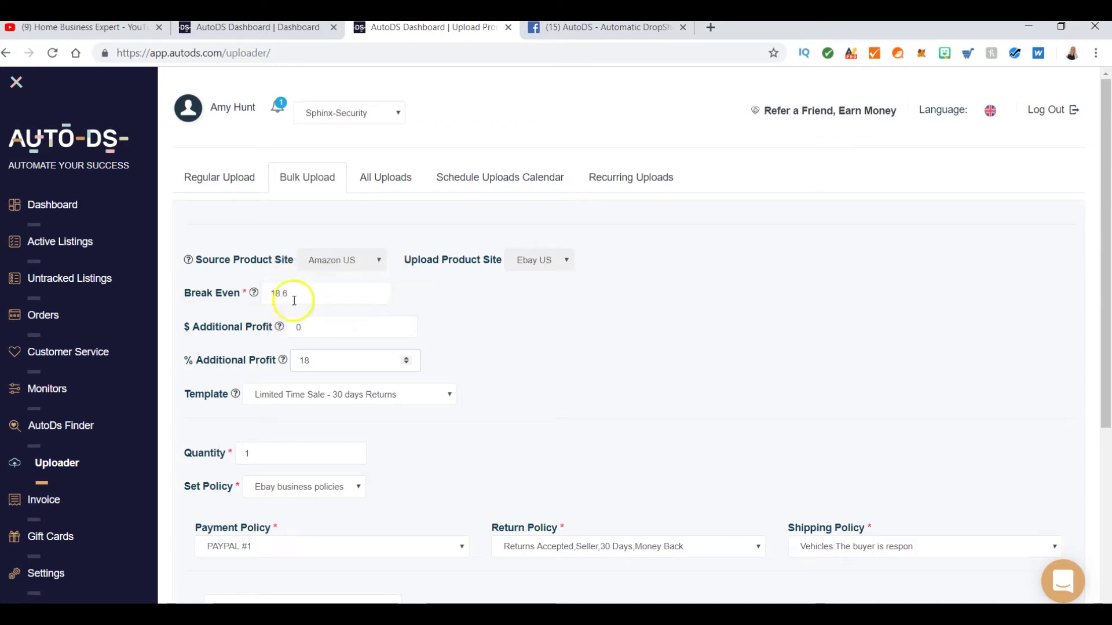
mouse_move(255, 298)
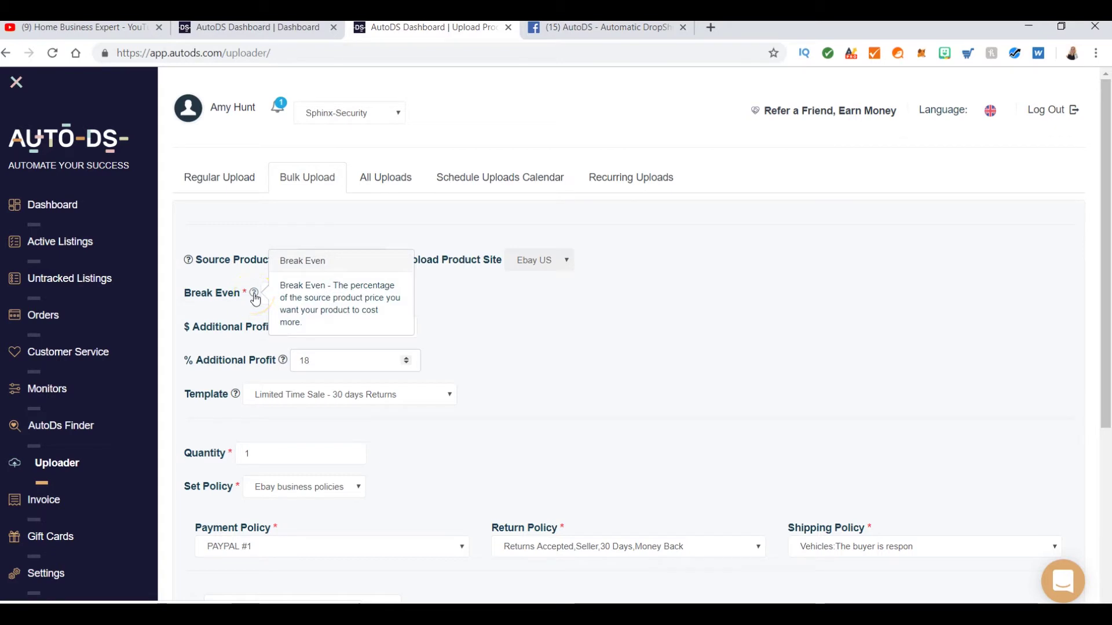
left_click(255, 296)
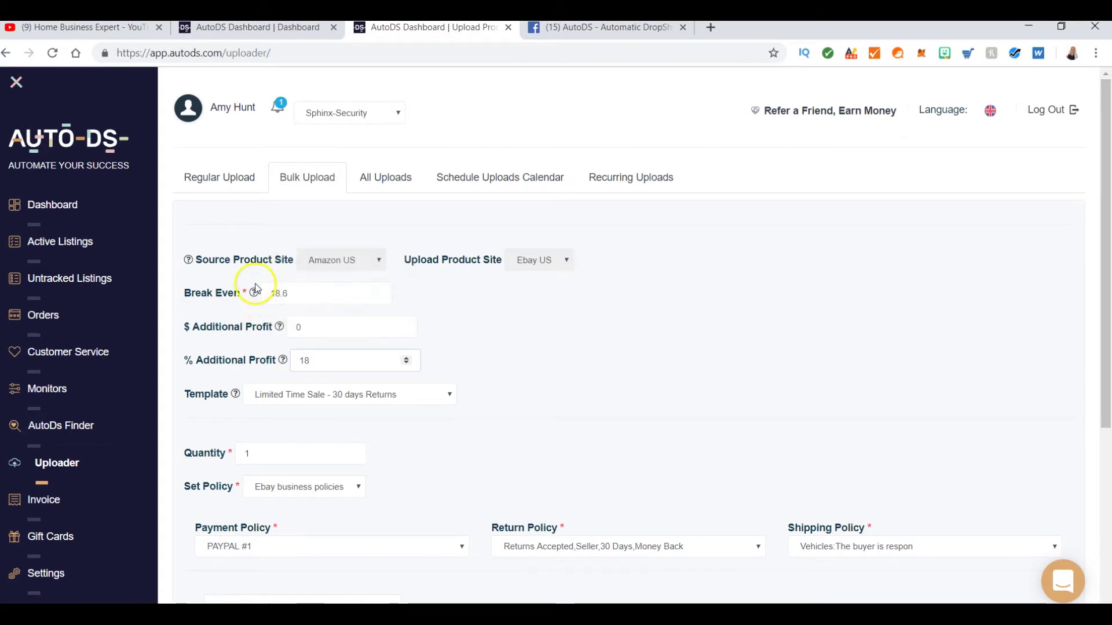
left_click(253, 295)
left_click(303, 328)
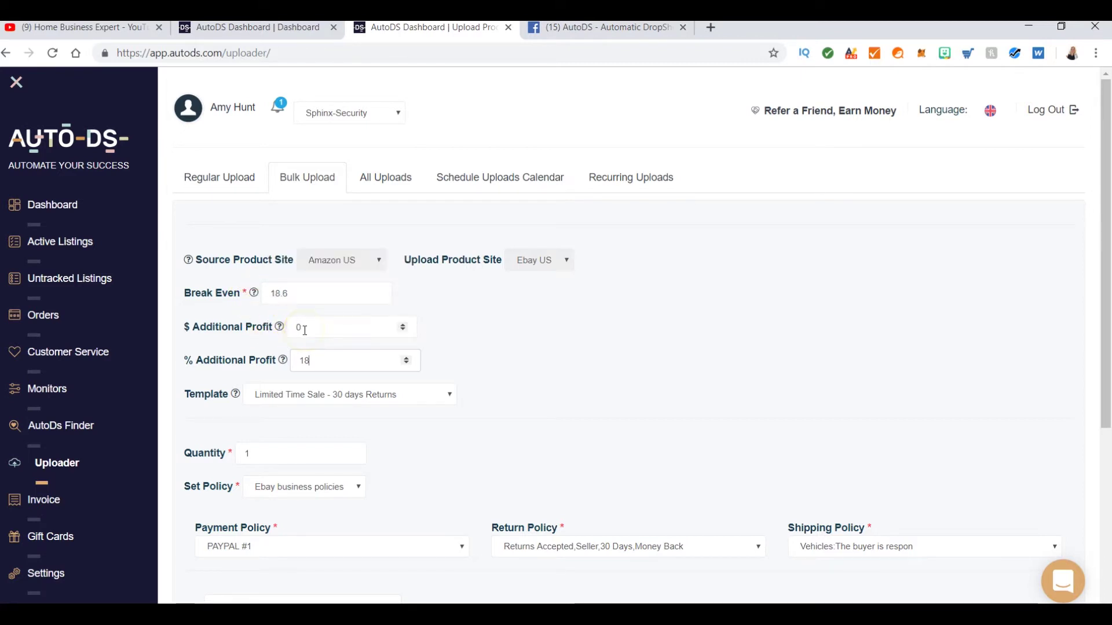
Replace 18 with 10 in % Additional Profit, keeping Break Even 18.6 and $0
left_click(310, 331)
key("Tab")
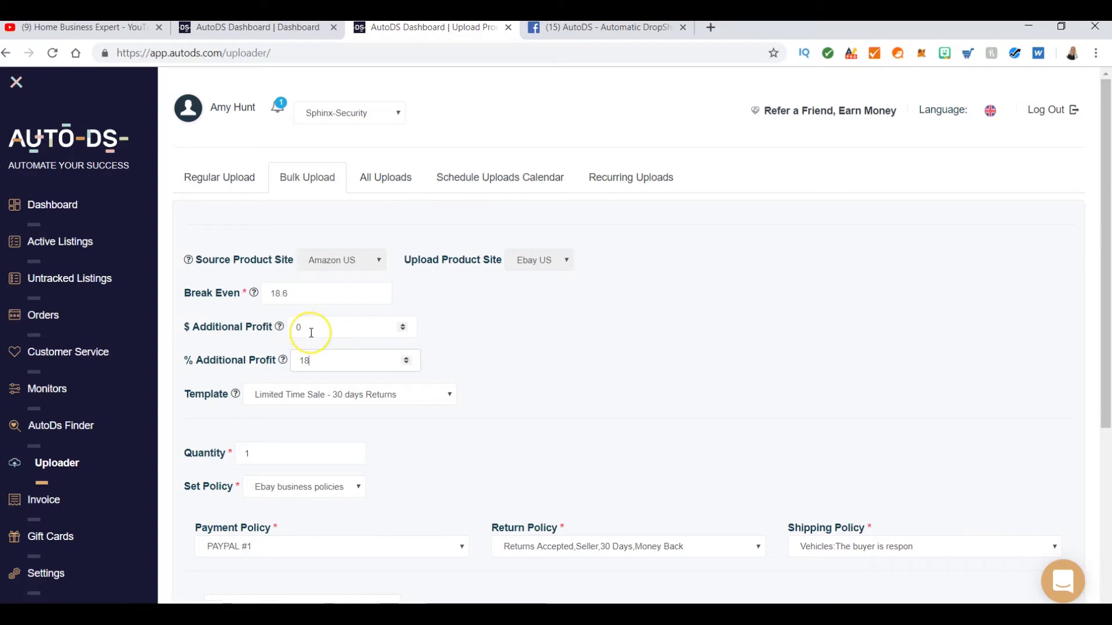
left_click(313, 354)
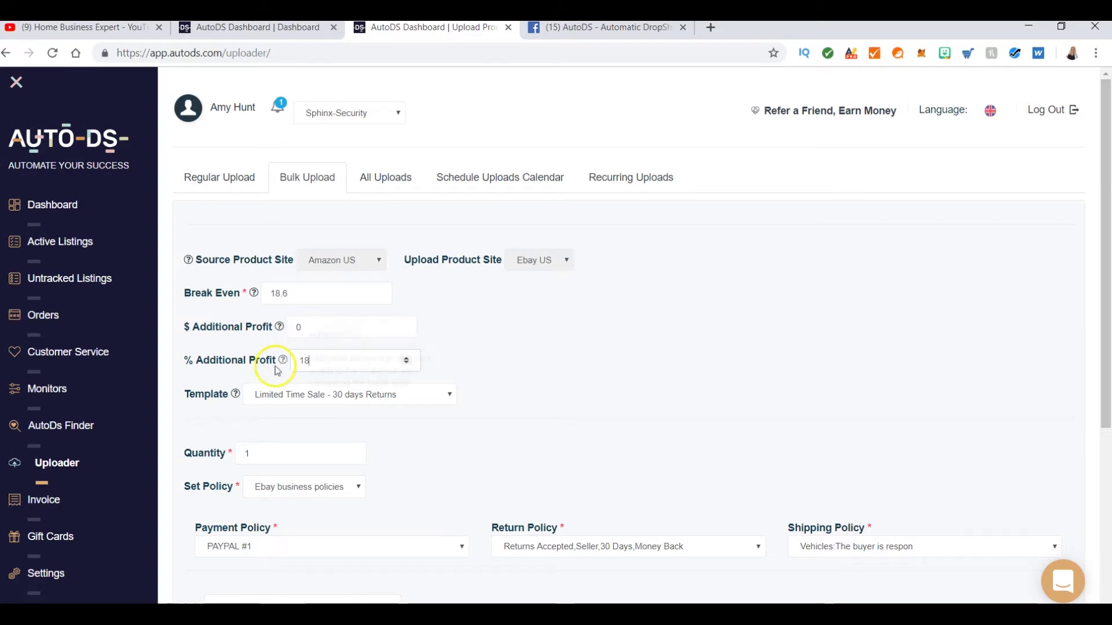
mouse_move(282, 361)
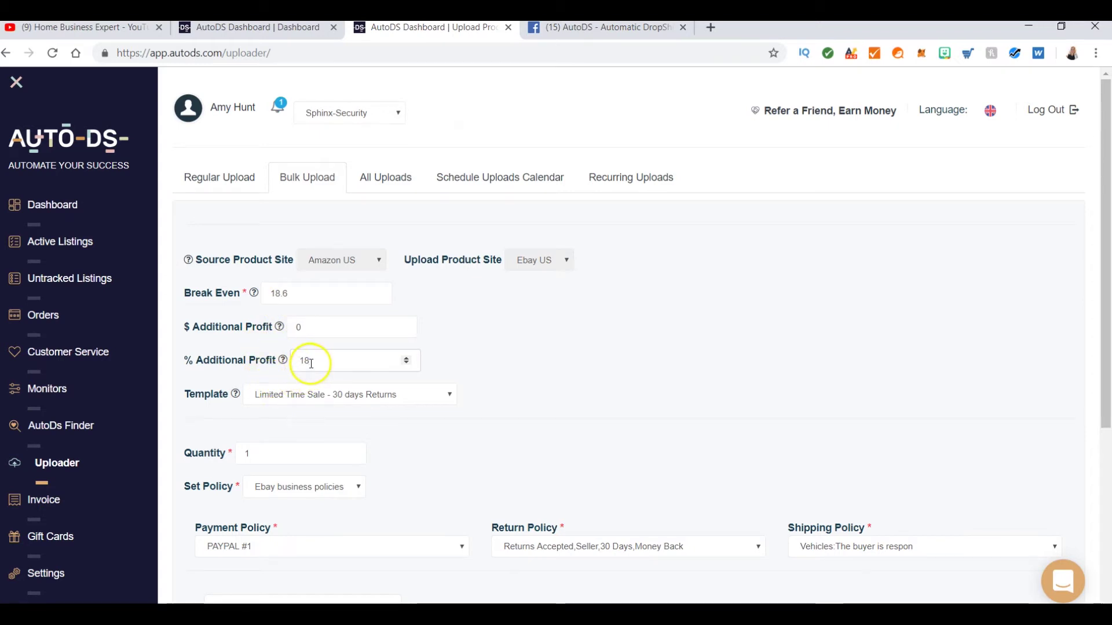
left_click_drag(311, 363, 296, 361)
left_click(443, 344)
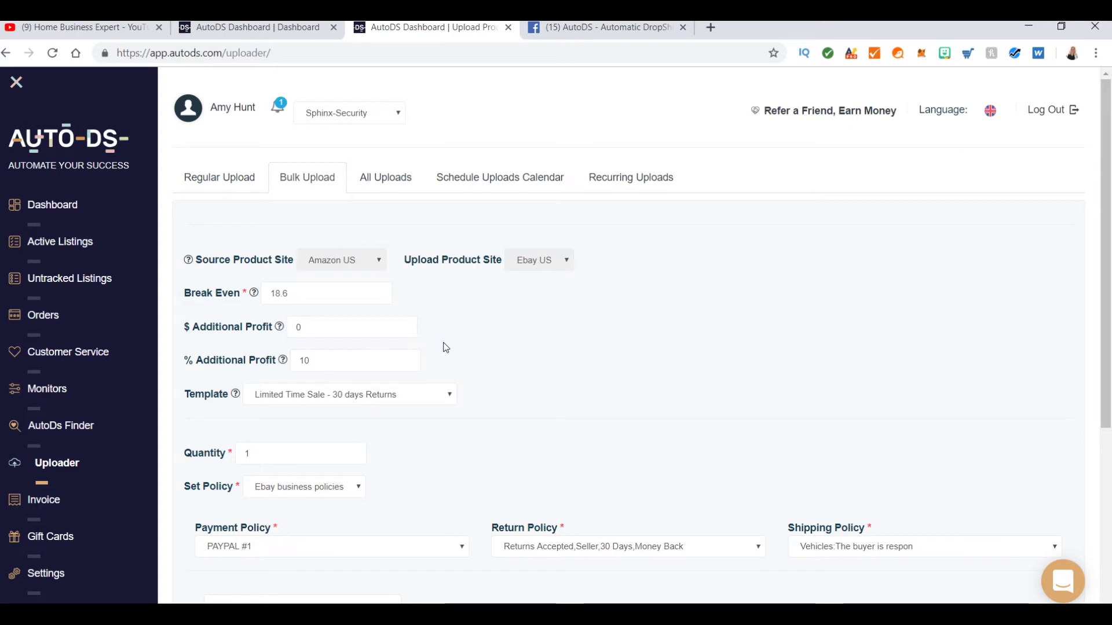
left_click(340, 363)
Switch the listing template from Limited Time Sale - 30 days Returns to BestQuality Best price 30 days returns
left_click(556, 348)
scroll(555, 346, "down", 2)
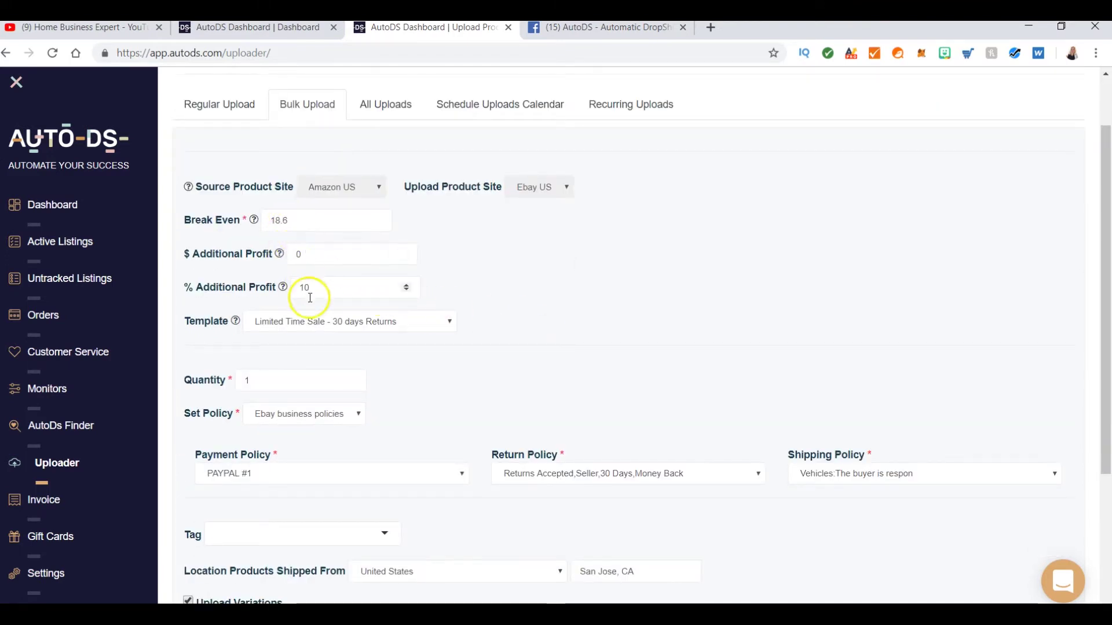
left_click(417, 323)
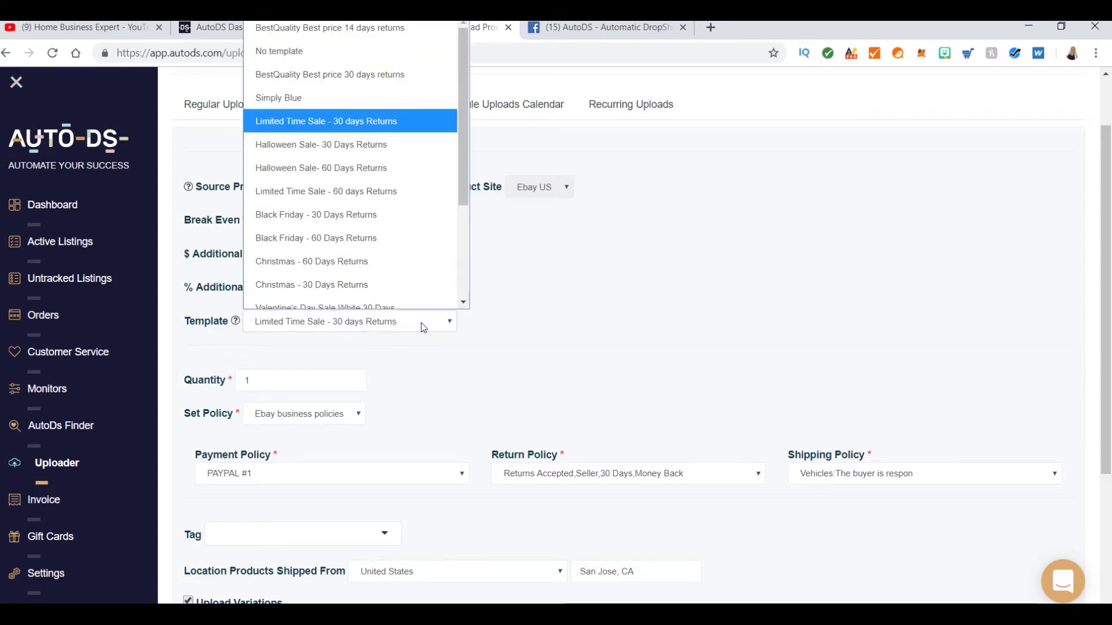
scroll(420, 232, "down", 1)
left_click(418, 65)
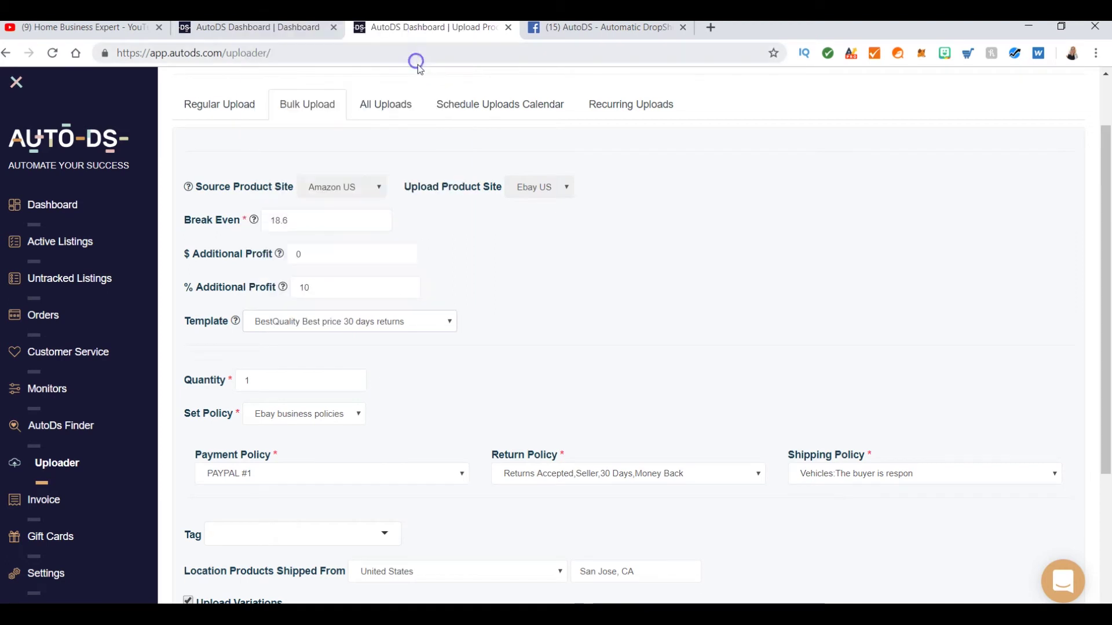
scroll(579, 300, "down", 1)
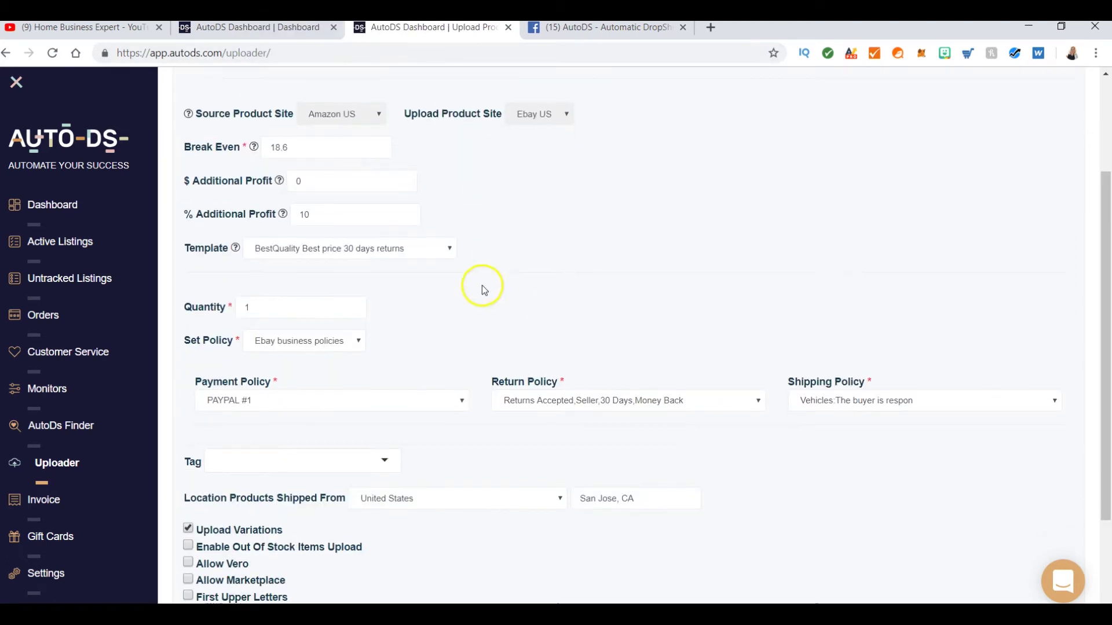
mouse_move(236, 249)
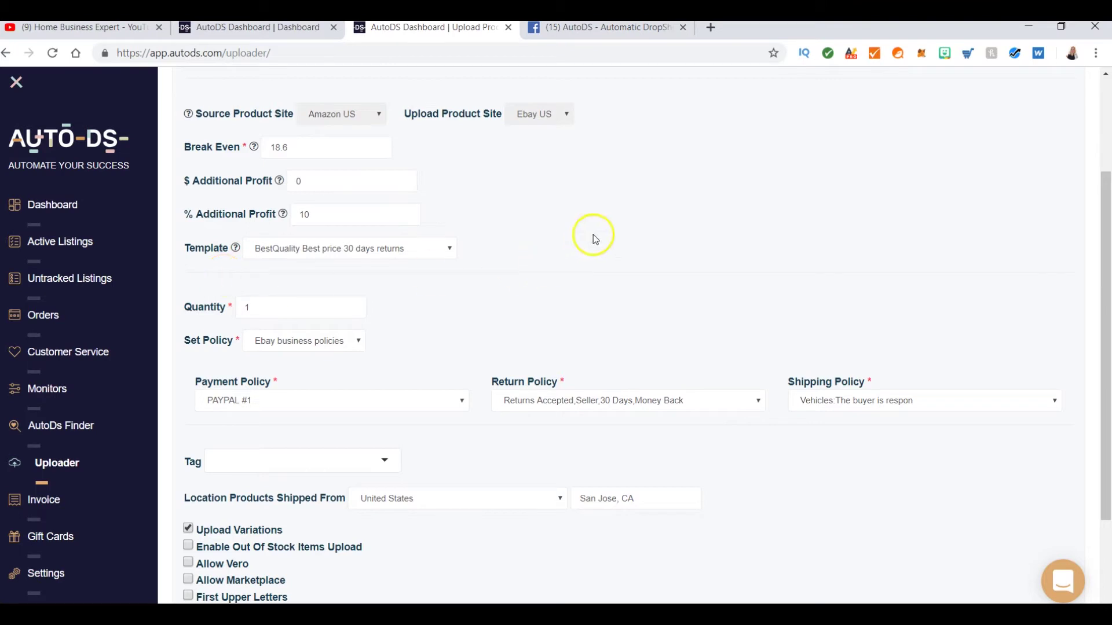
Set Quantity to 3, leaving Ebay business policies and the PAYPAL #1 payment policy
left_click(248, 309)
left_click(350, 342)
left_click(350, 341)
scroll(479, 307, "down", 1)
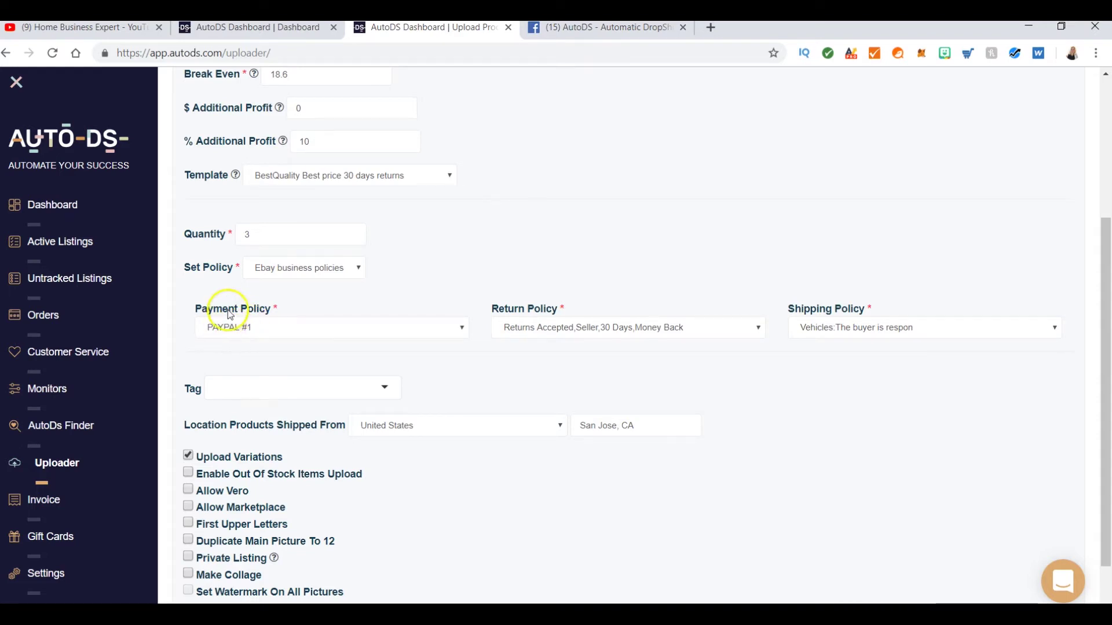
left_click(235, 334)
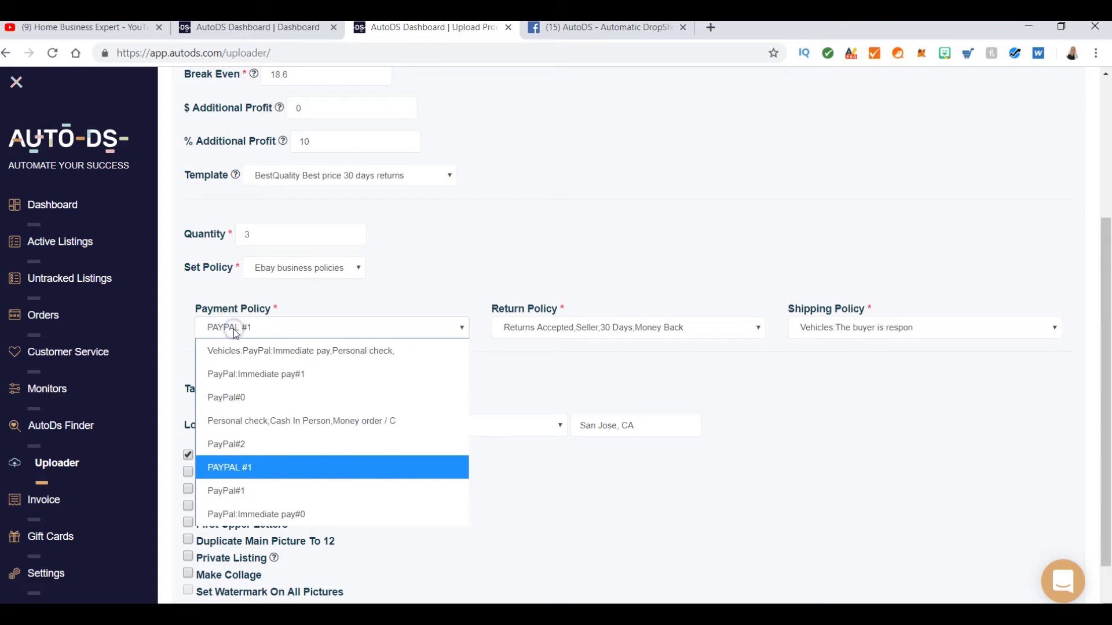
left_click(236, 334)
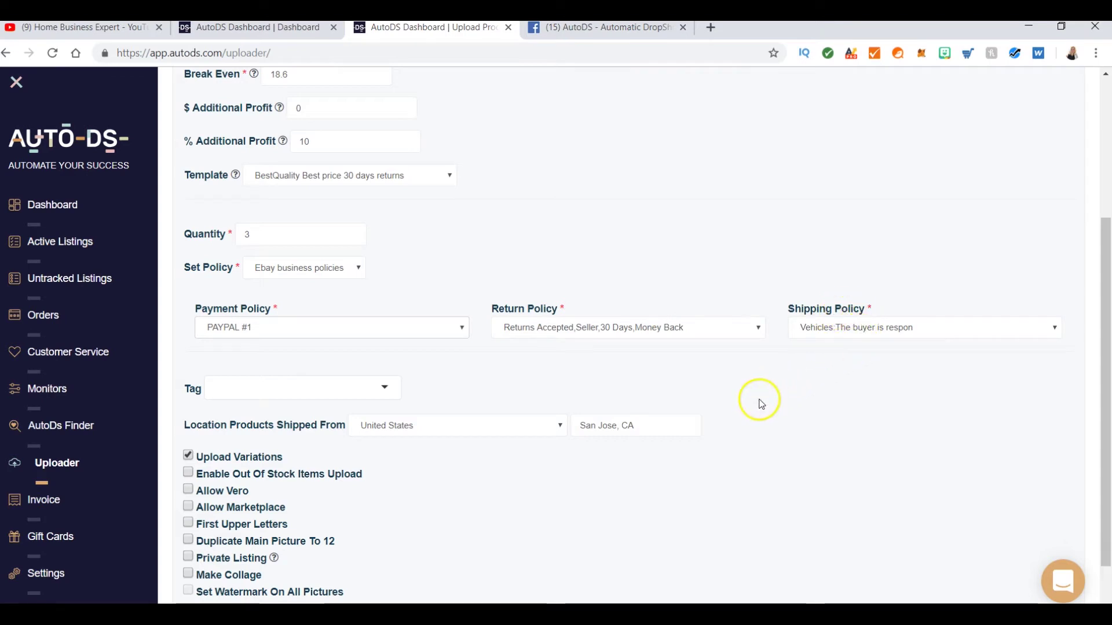
scroll(762, 402, "down", 1)
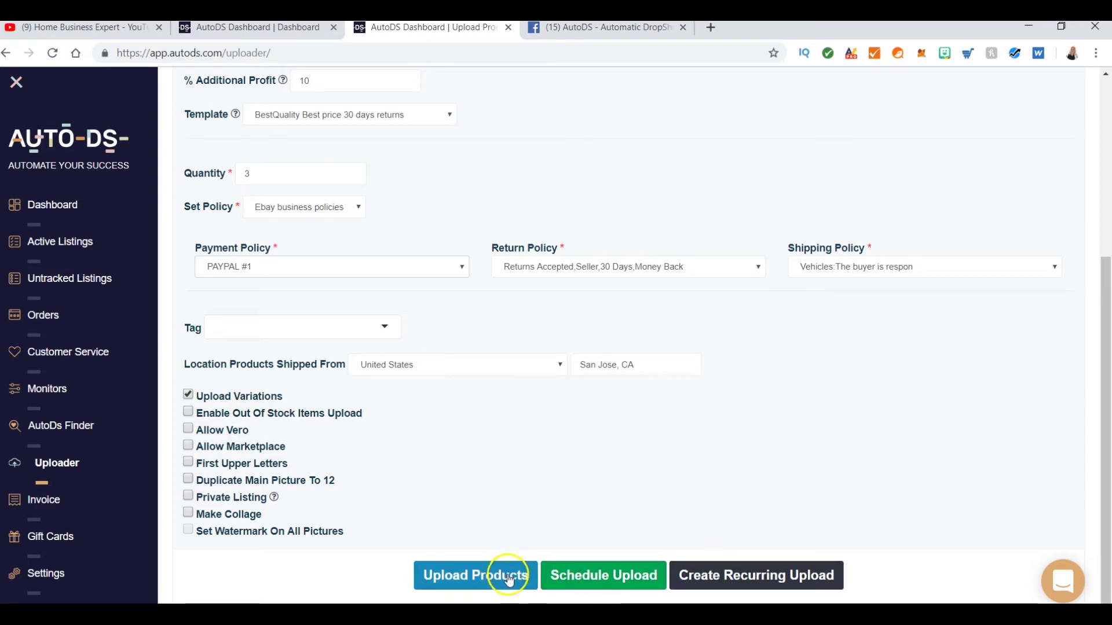
Open Schedule Upload and pick February 22 in the calendar
left_click(614, 577)
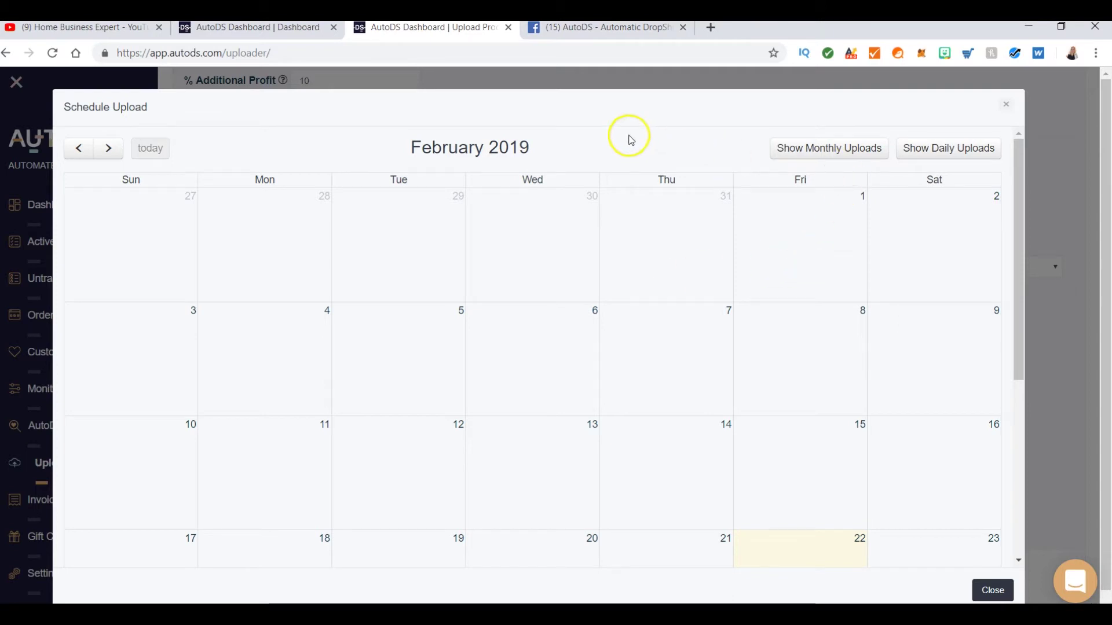
left_click(638, 114)
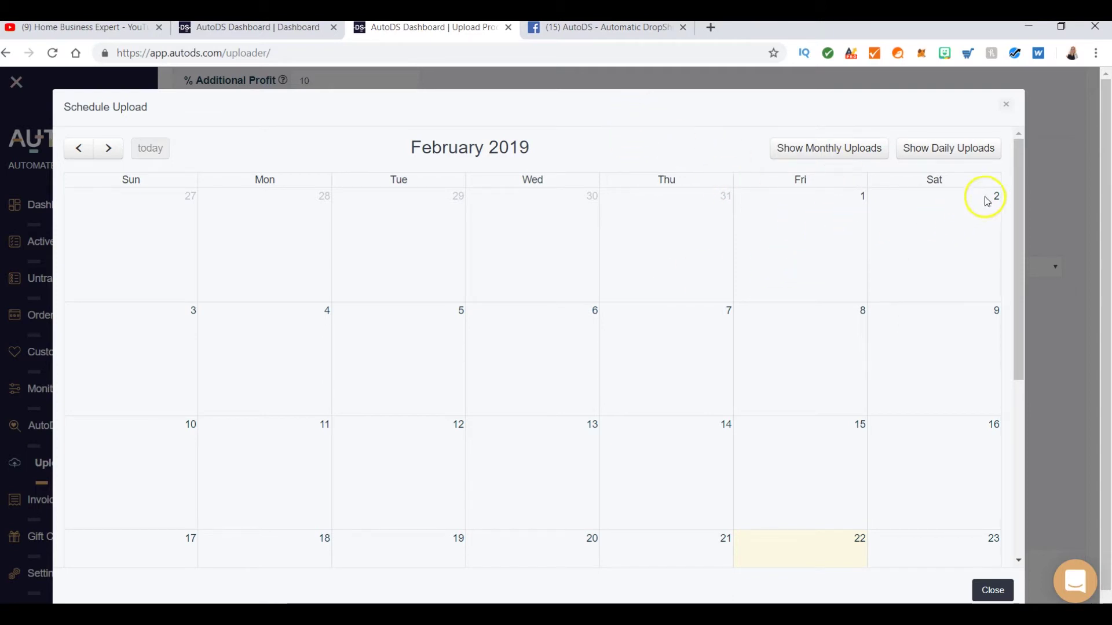
left_click(1023, 197)
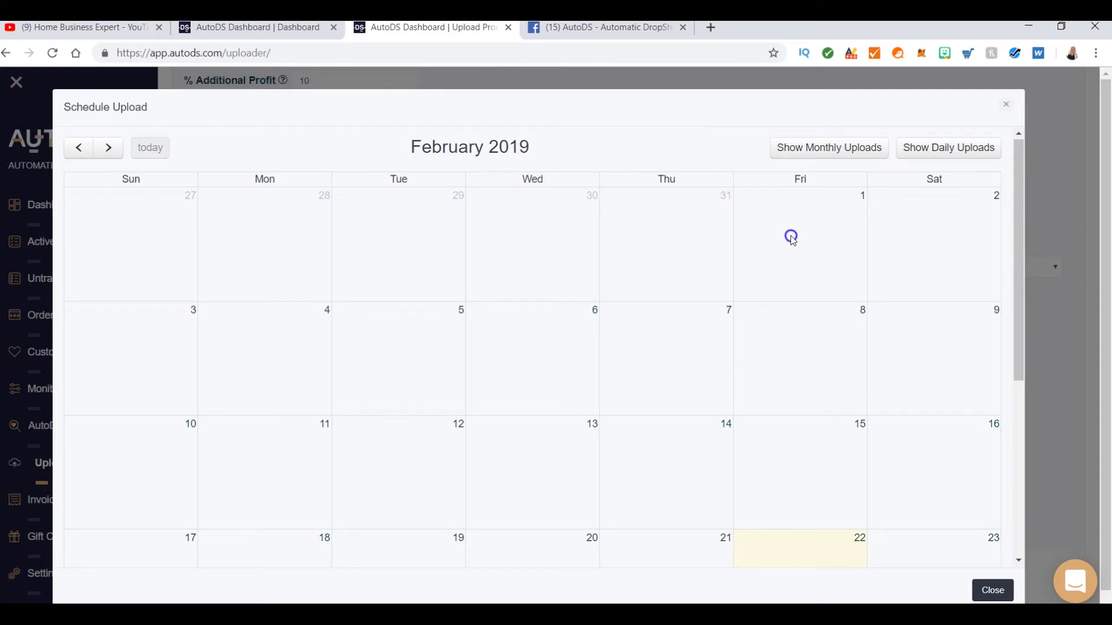
left_click(806, 557)
scroll(199, 437, "down", 3)
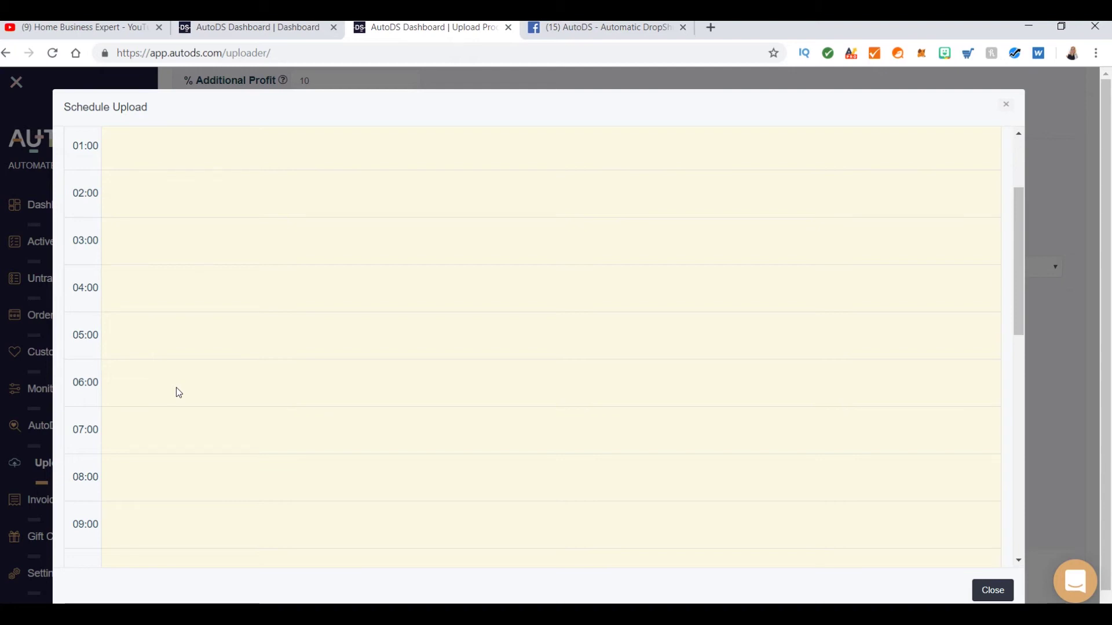
scroll(265, 325, "up", 3)
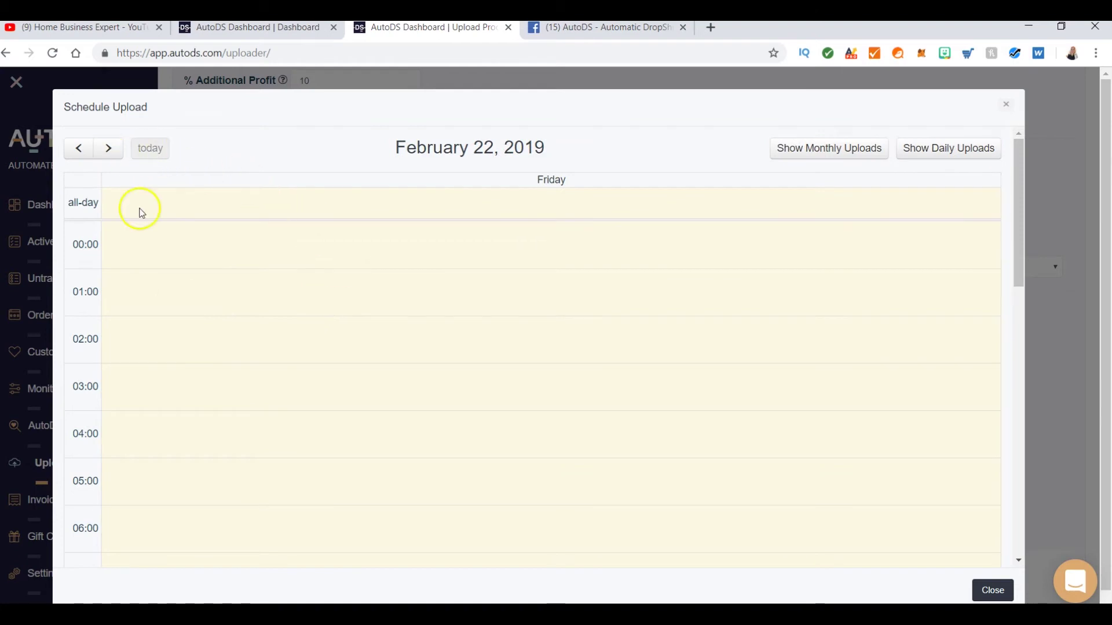
scroll(339, 374, "down", 5)
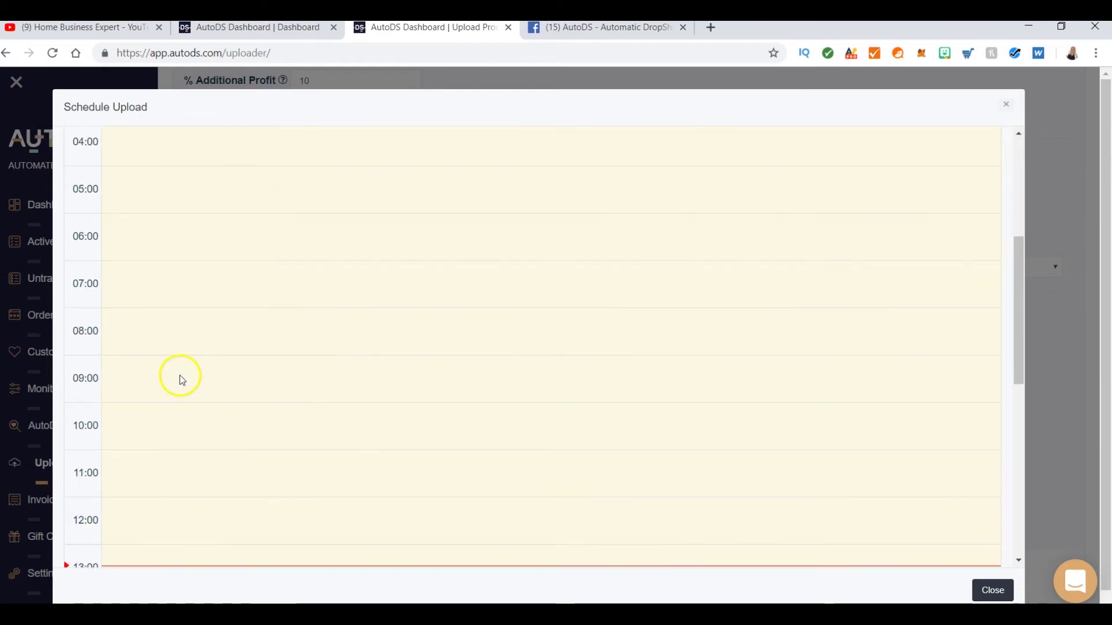
scroll(191, 371, "down", 2)
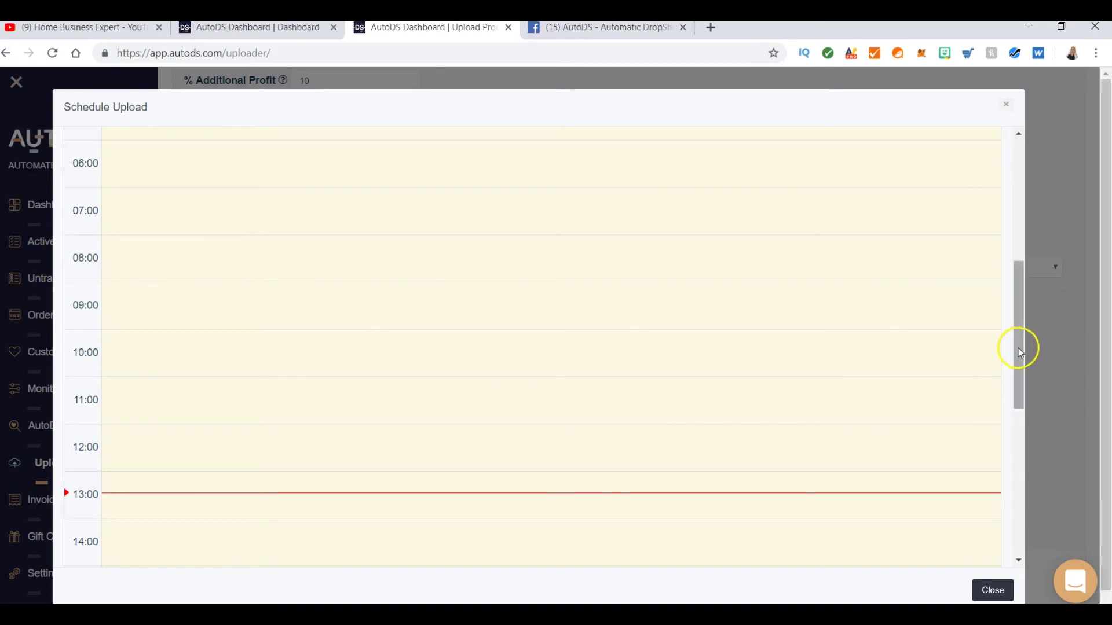
left_click_drag(1018, 349, 1042, 504)
left_click(221, 297)
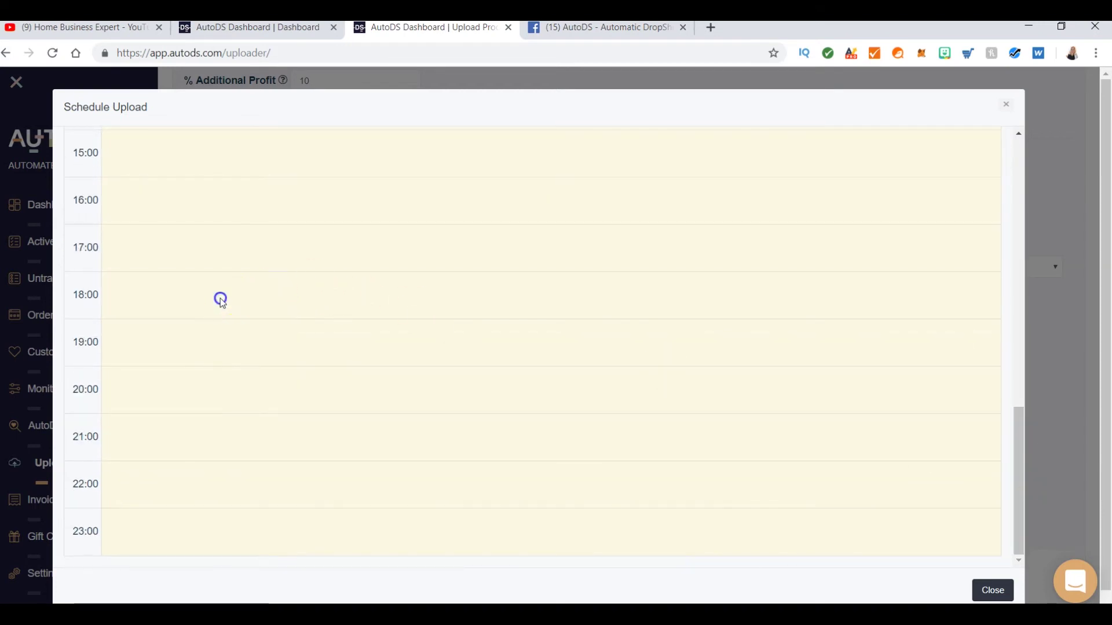
left_click(215, 239)
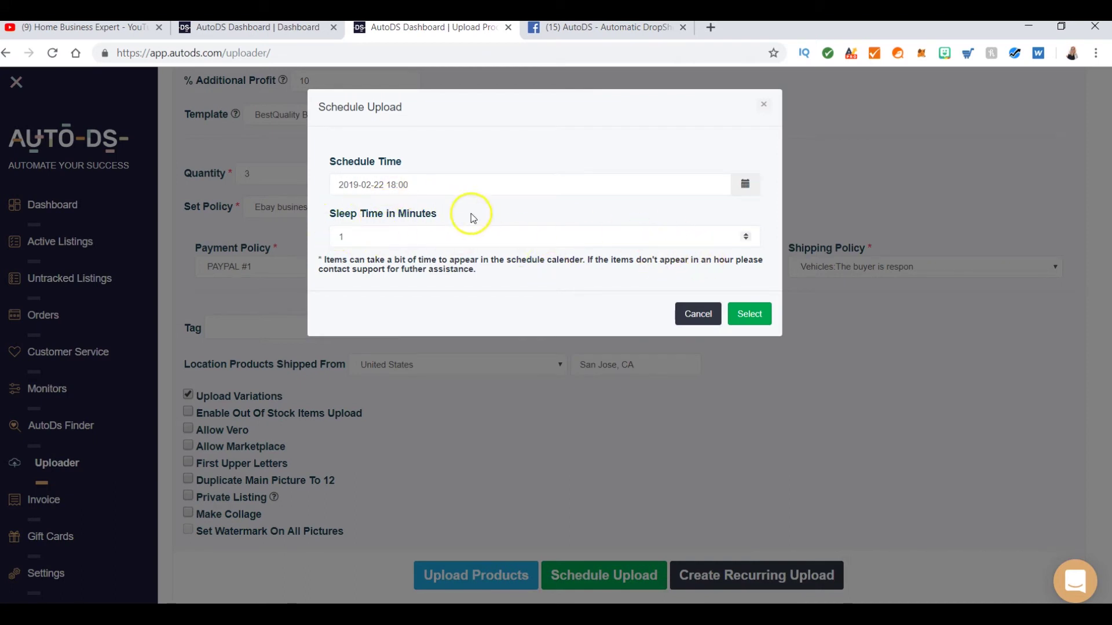
Raise Sleep Time to 15 minutes and submit, then cancel the variations warning and schedule dialog
left_click(747, 234)
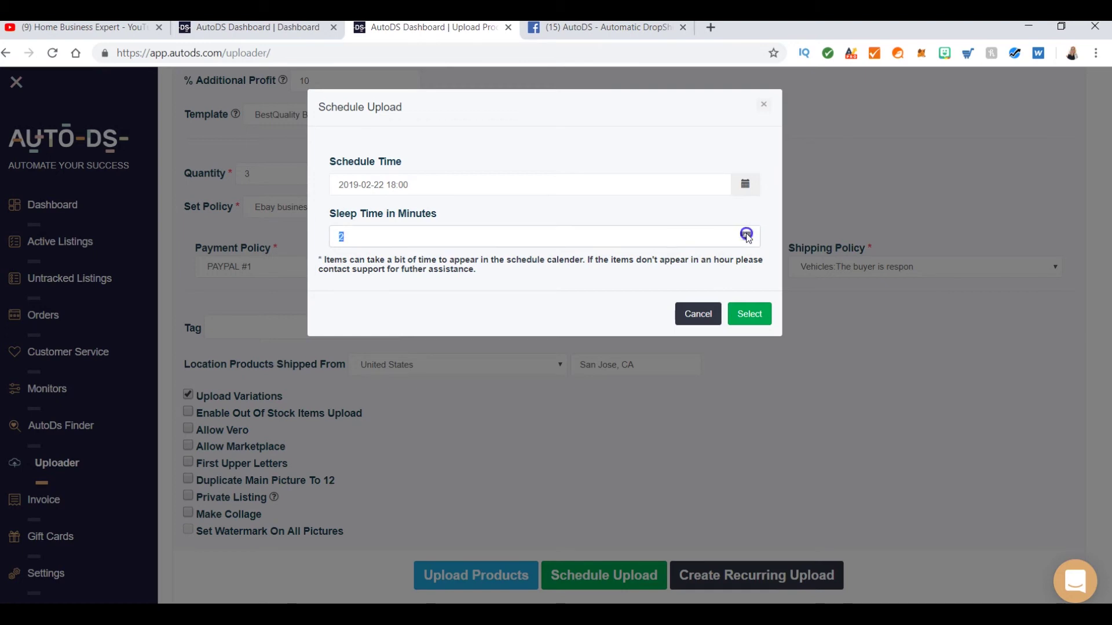
left_click(358, 237)
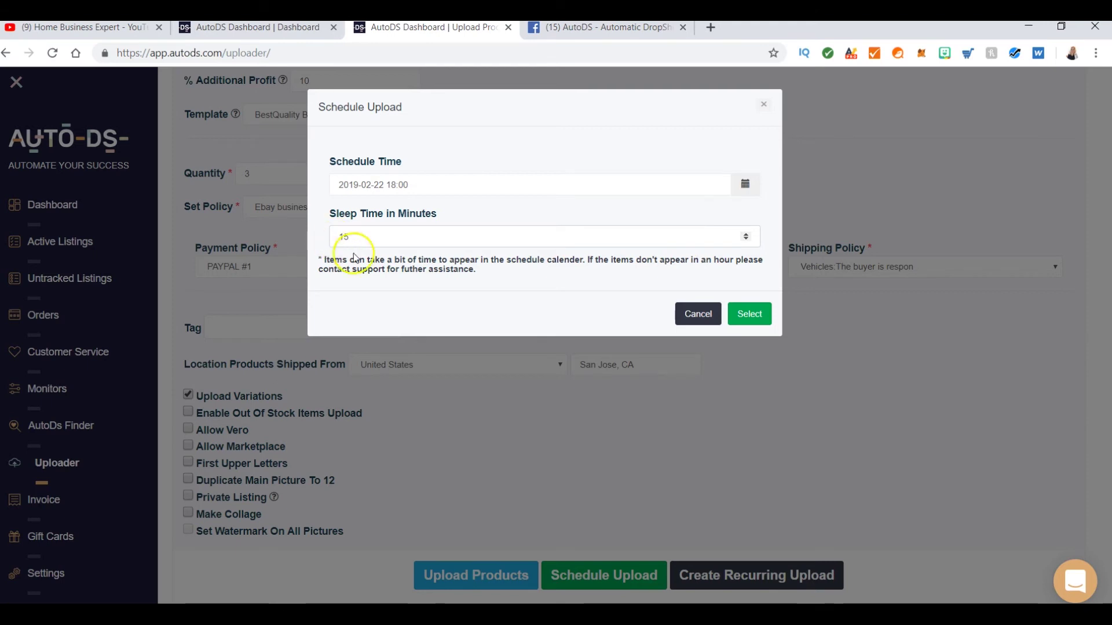
left_click(766, 313)
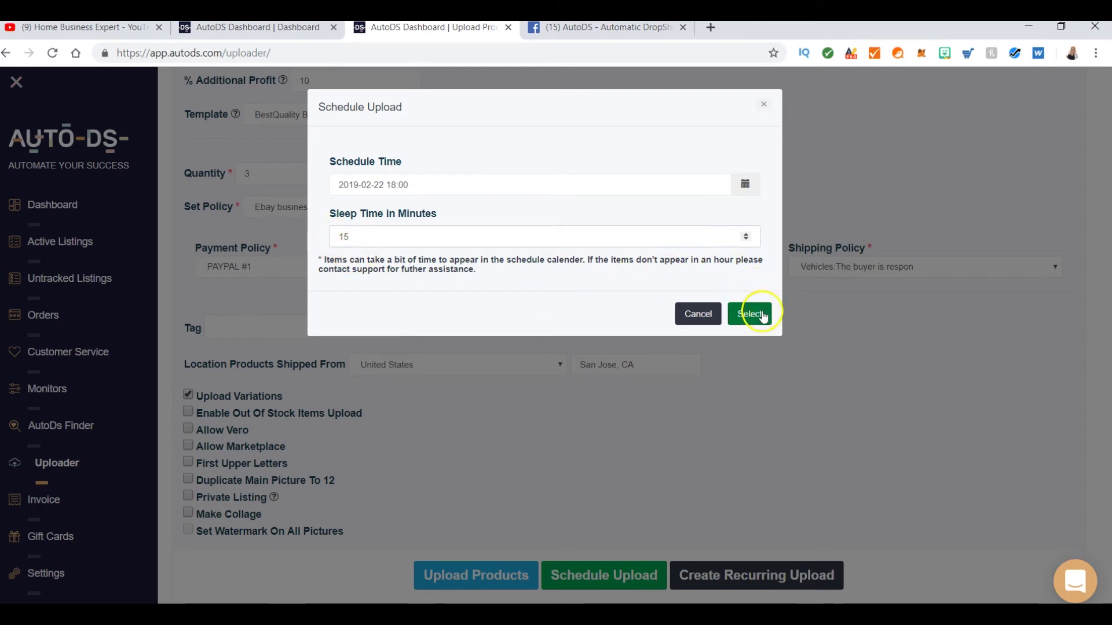
left_click(762, 316)
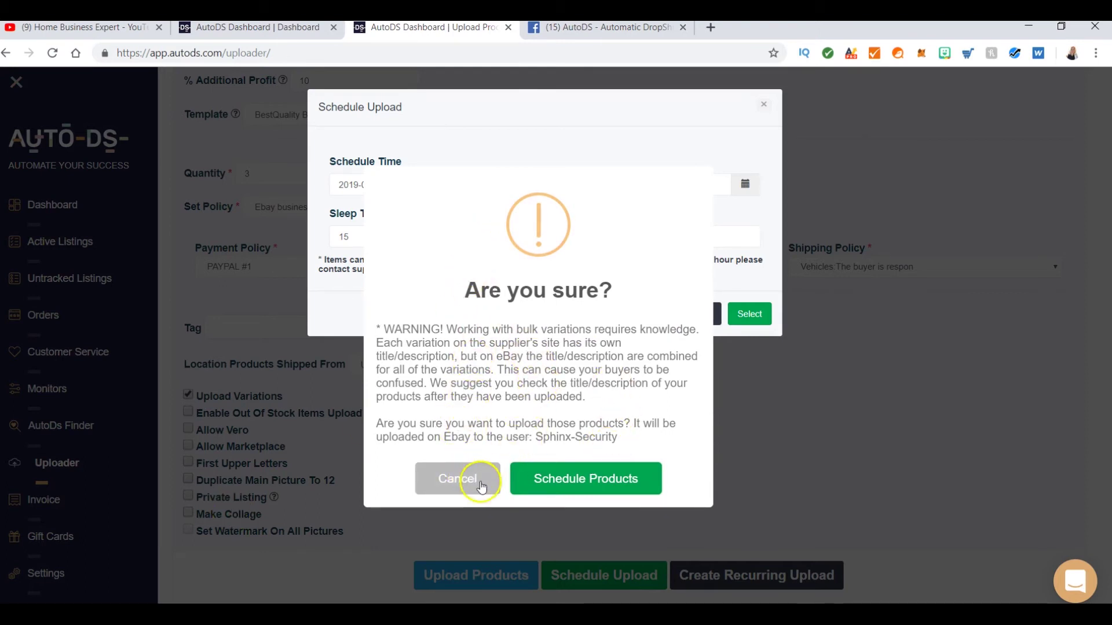
left_click(487, 486)
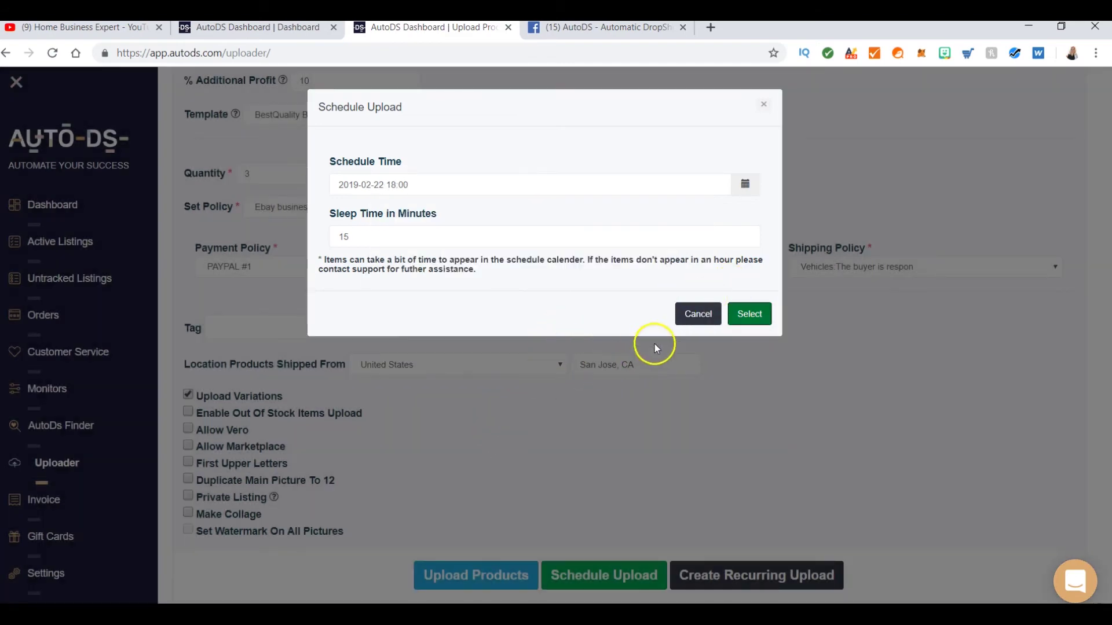
left_click(685, 316)
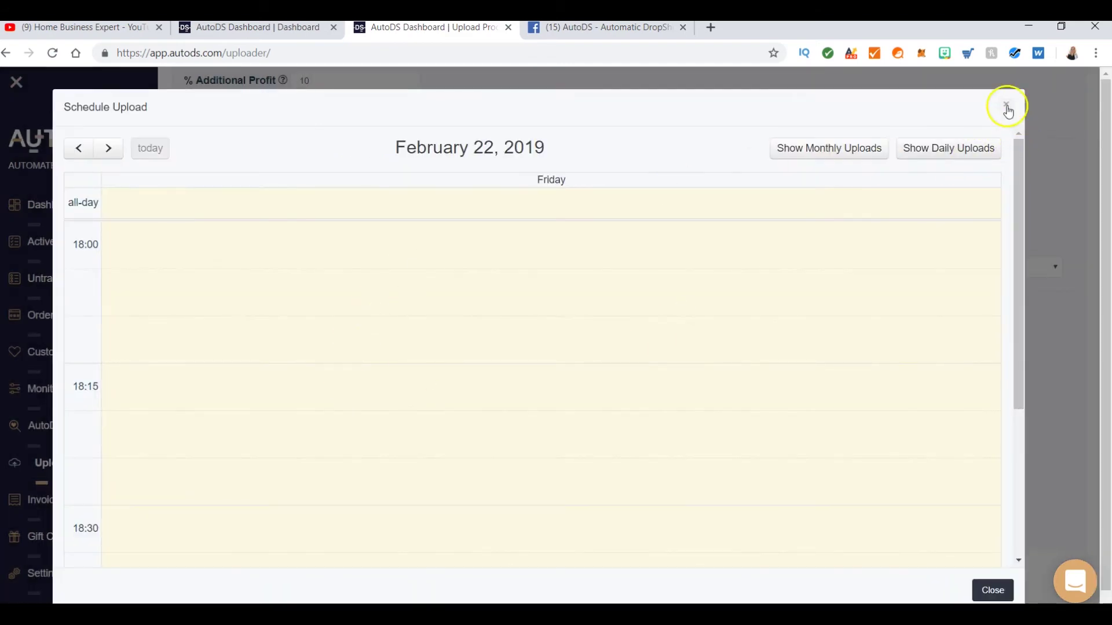
Close the schedule calendar and uncheck Upload Variations, keeping Quantity 3
left_click(1049, 106)
left_click(187, 395)
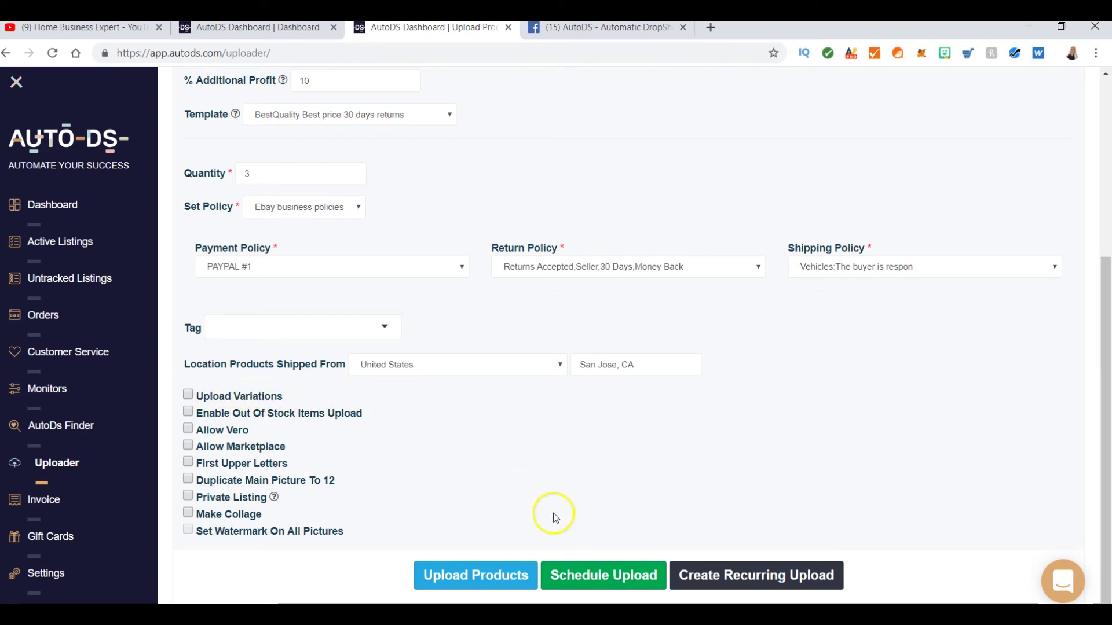
Open Schedule Upload, pick February 22 and browse the 16:00 hour slots
left_click(608, 580)
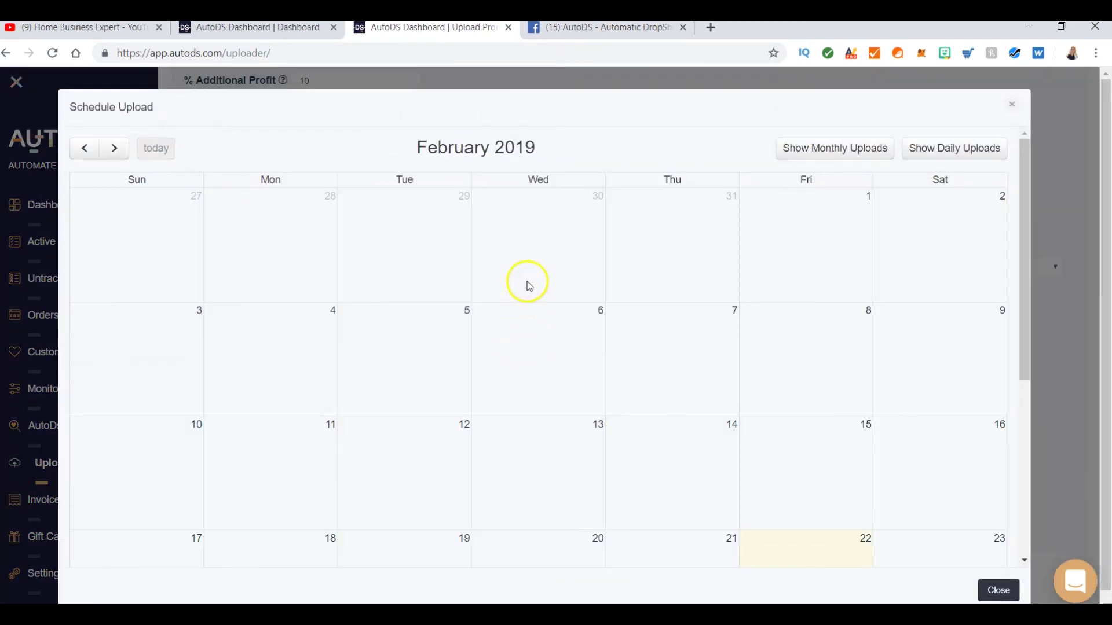
left_click(807, 550)
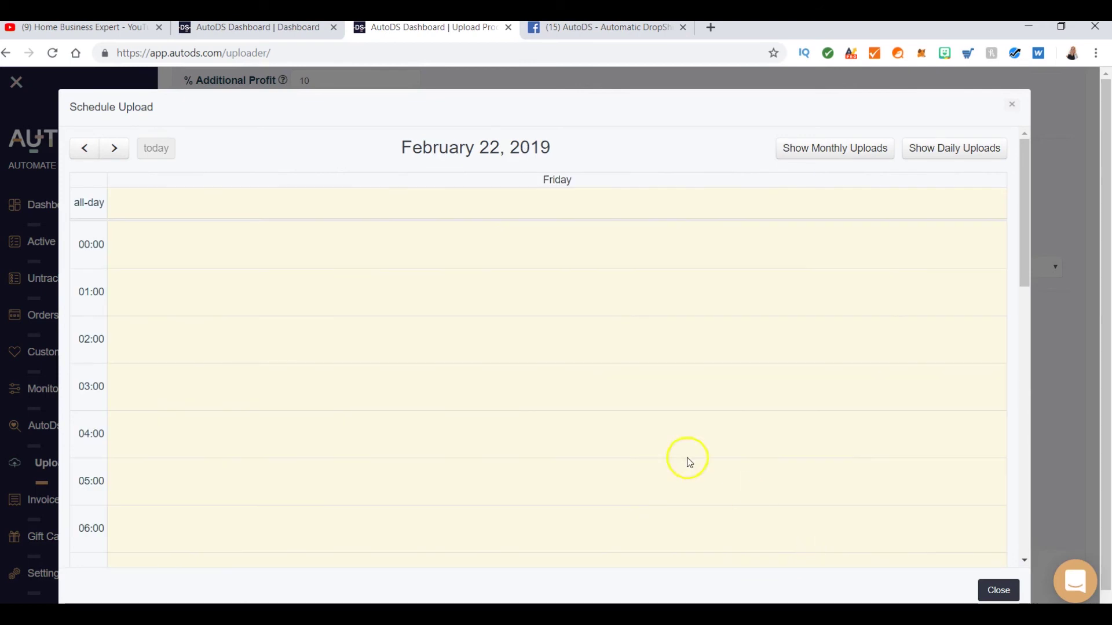
scroll(256, 295, "down", 10)
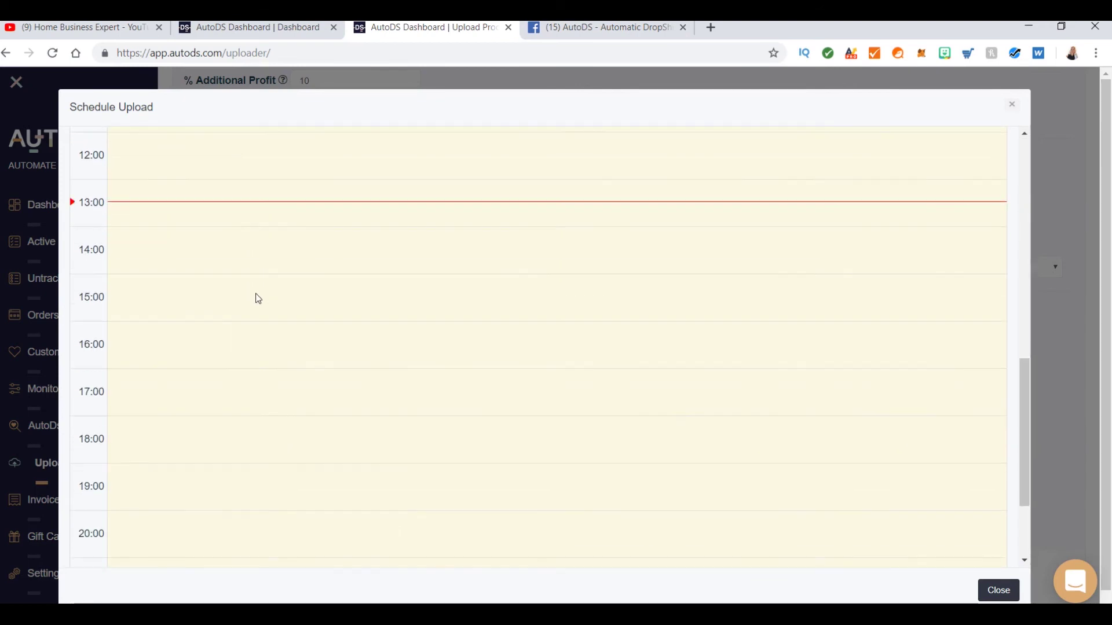
scroll(238, 304, "down", 1)
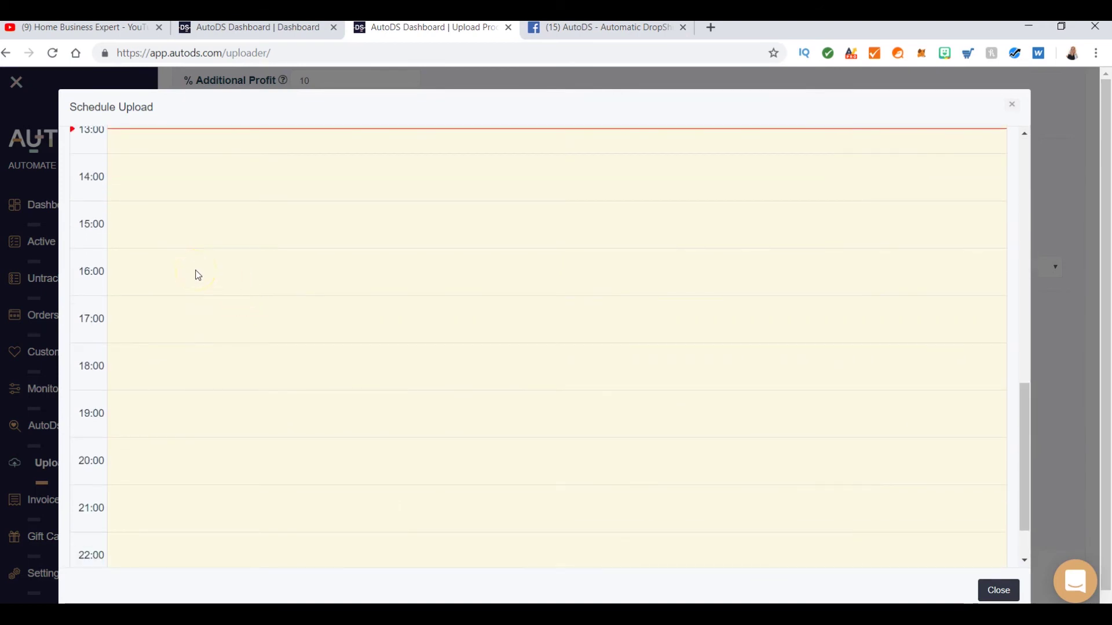
left_click(197, 273)
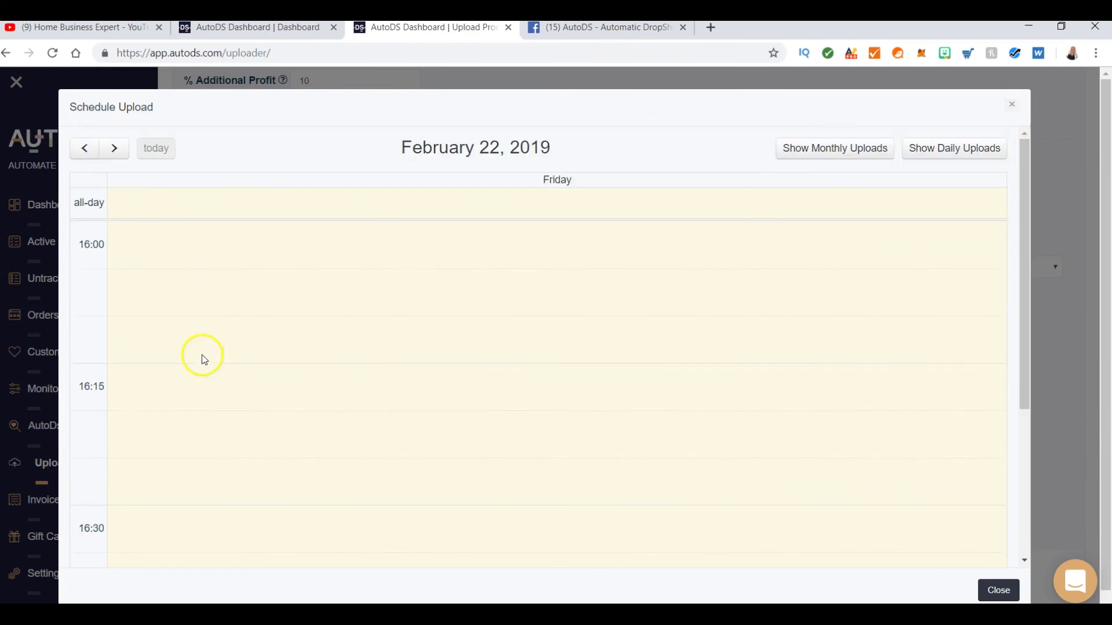
scroll(207, 336, "down", 4)
scroll(235, 347, "up", 4)
Look through the February 21 day schedule
left_click(84, 149)
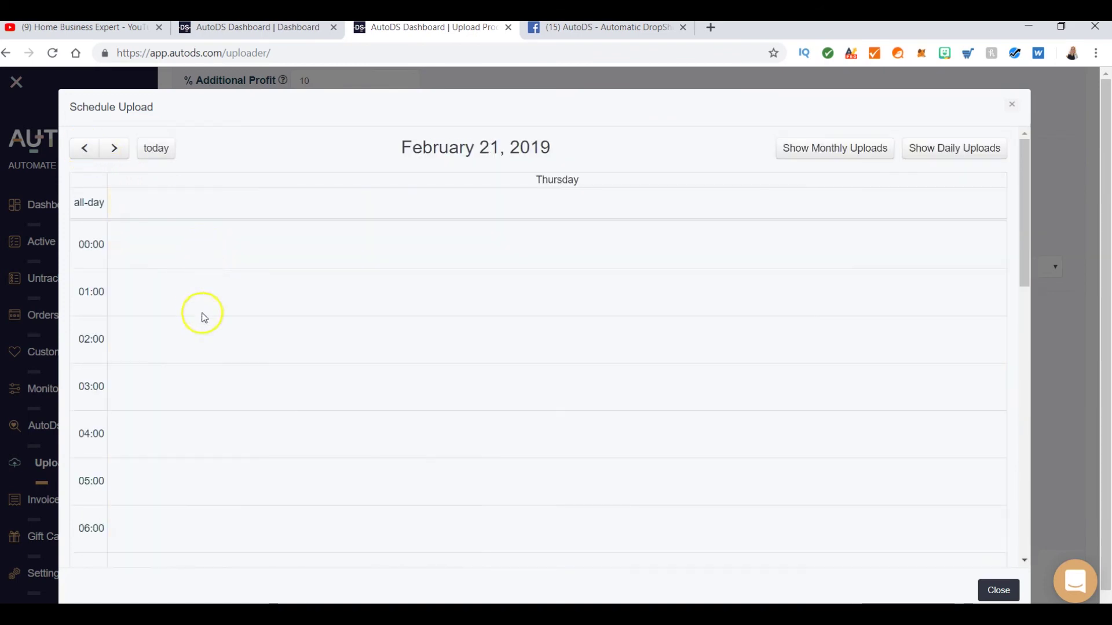
scroll(224, 438, "down", 15)
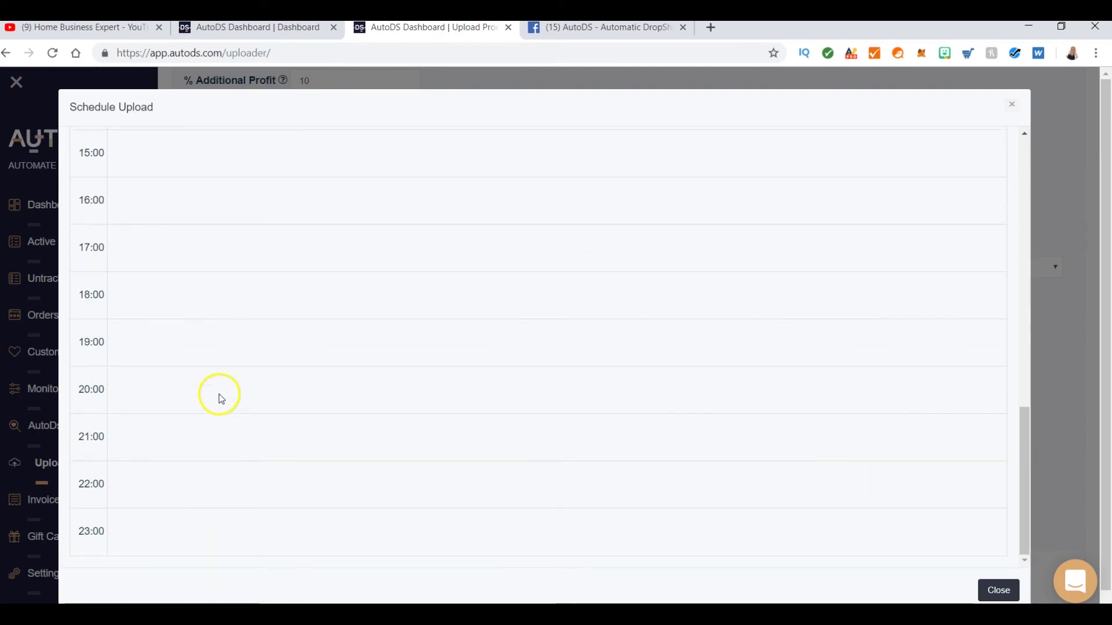
left_click(208, 296)
left_click(245, 294)
left_click(306, 299)
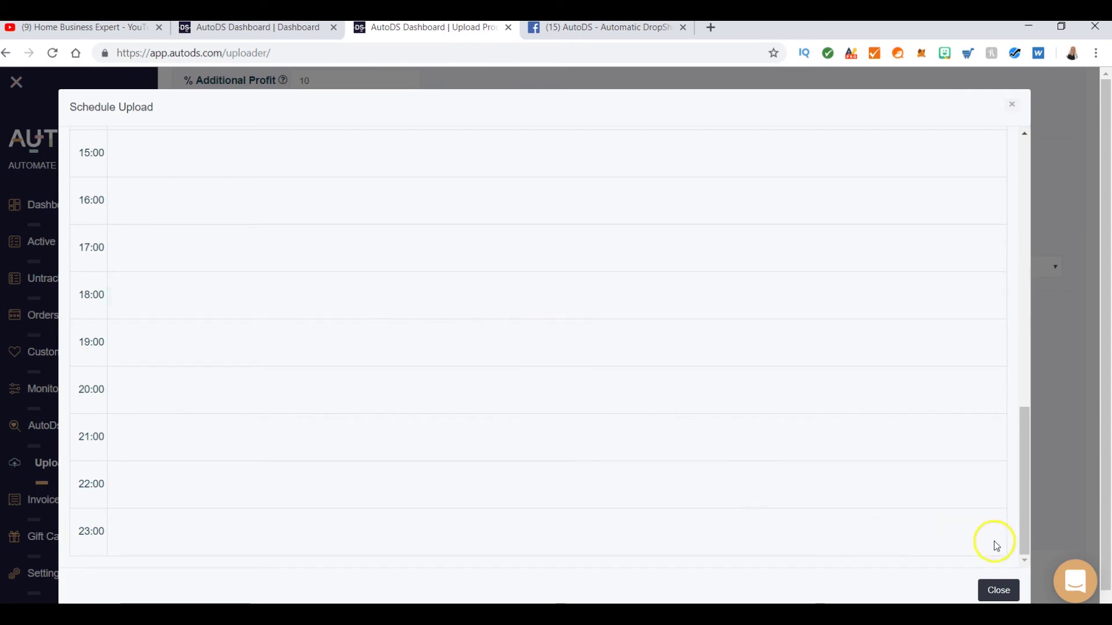
scroll(1008, 529, "up", 13)
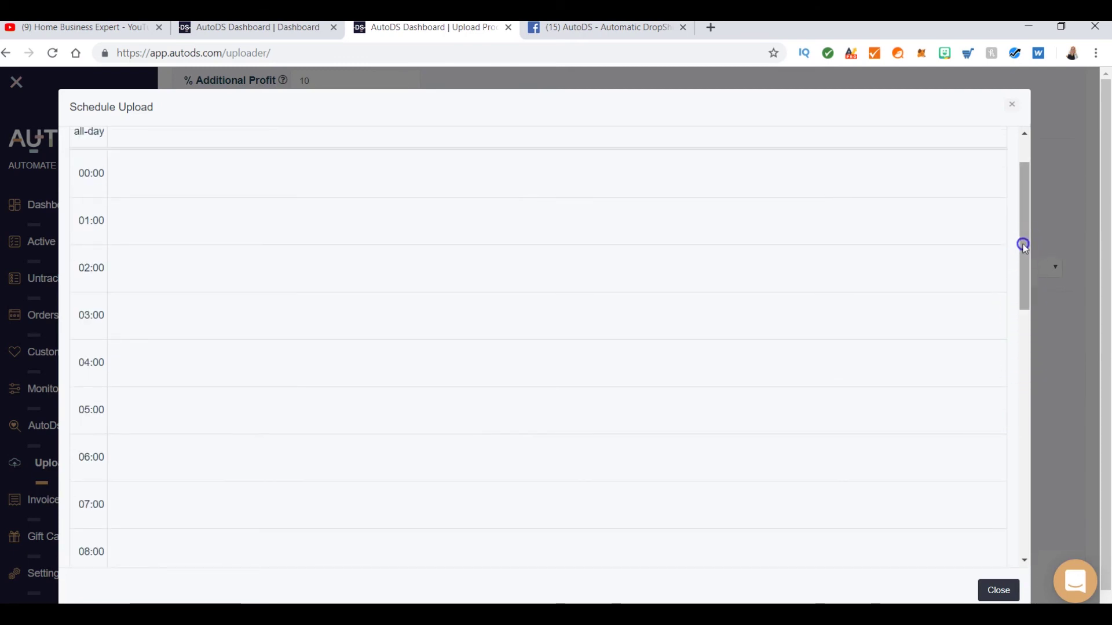
left_click_drag(1023, 243, 1024, 203)
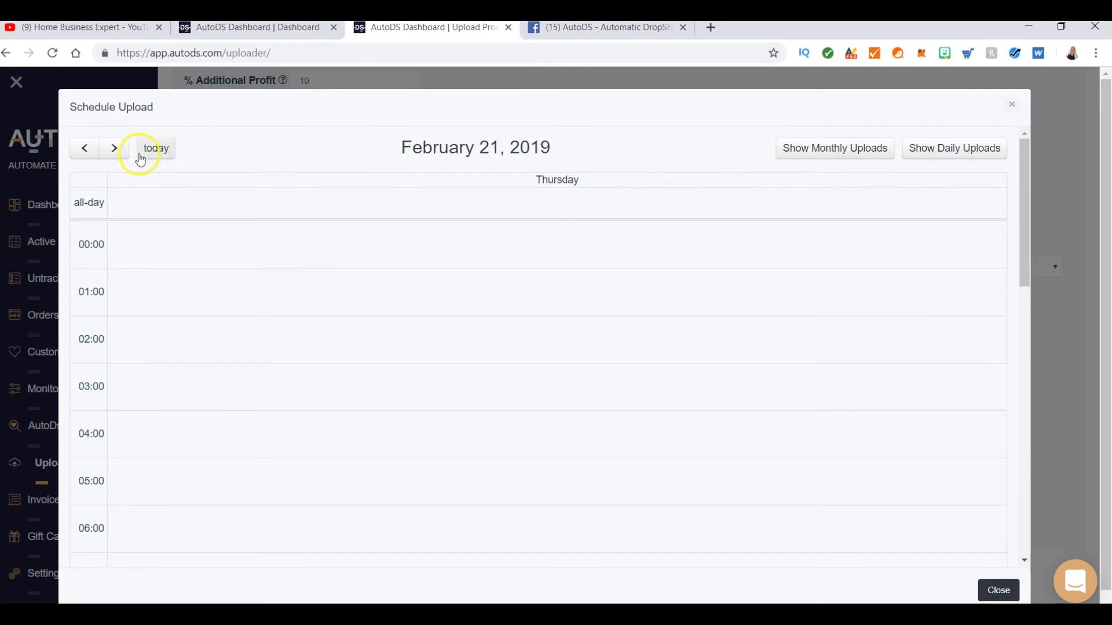
Return to February 22 and choose the 22:00 slot as the schedule time
left_click(115, 150)
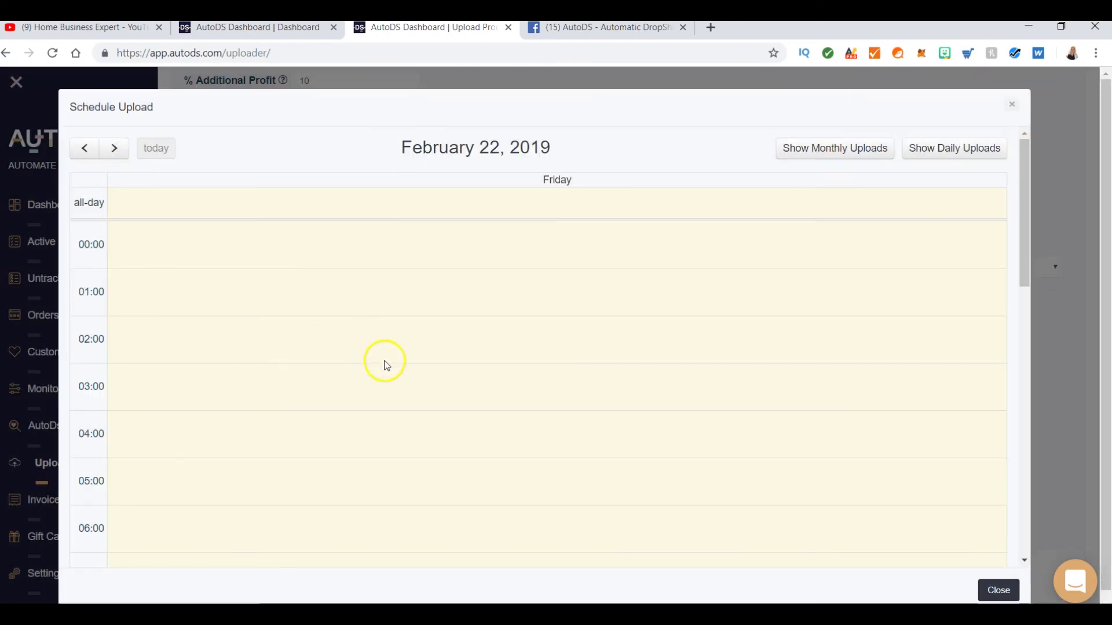
scroll(385, 362, "down", 13)
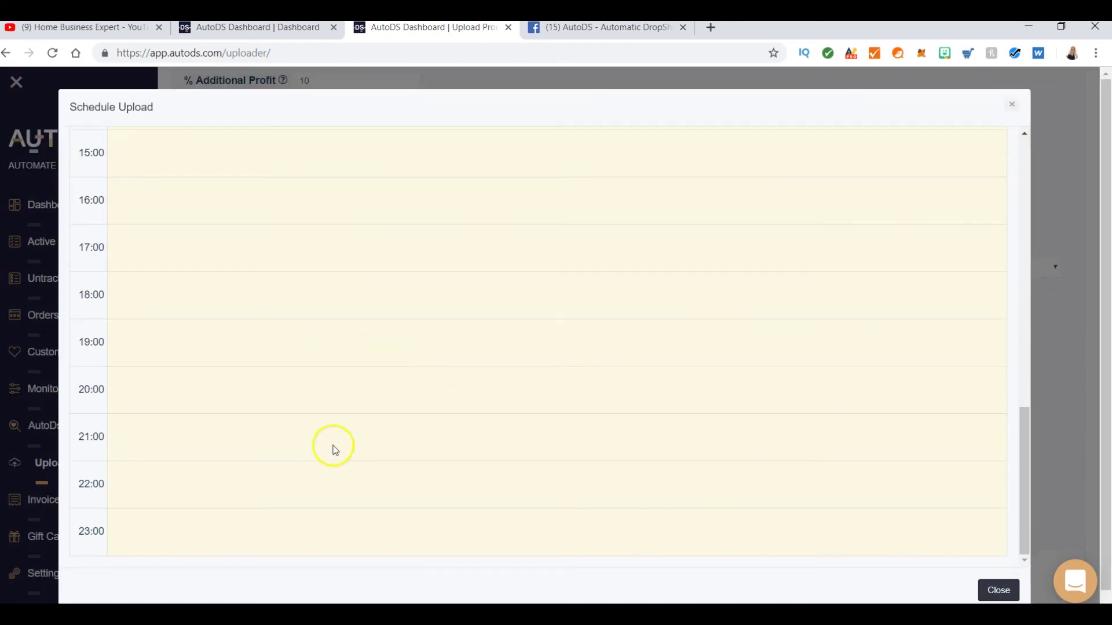
left_click(295, 486)
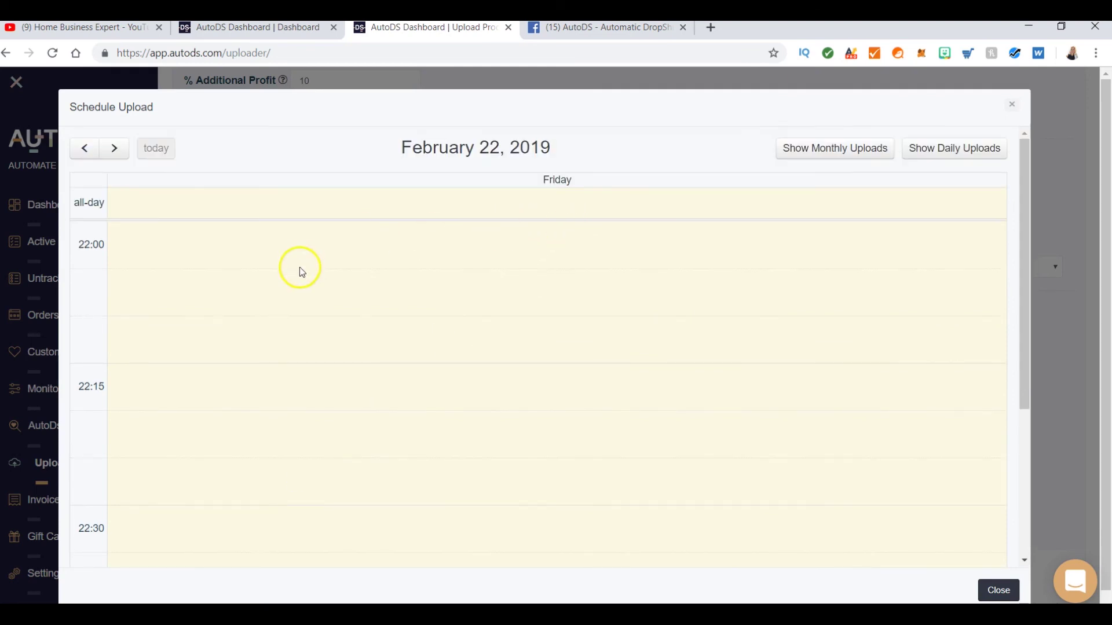
left_click(175, 246)
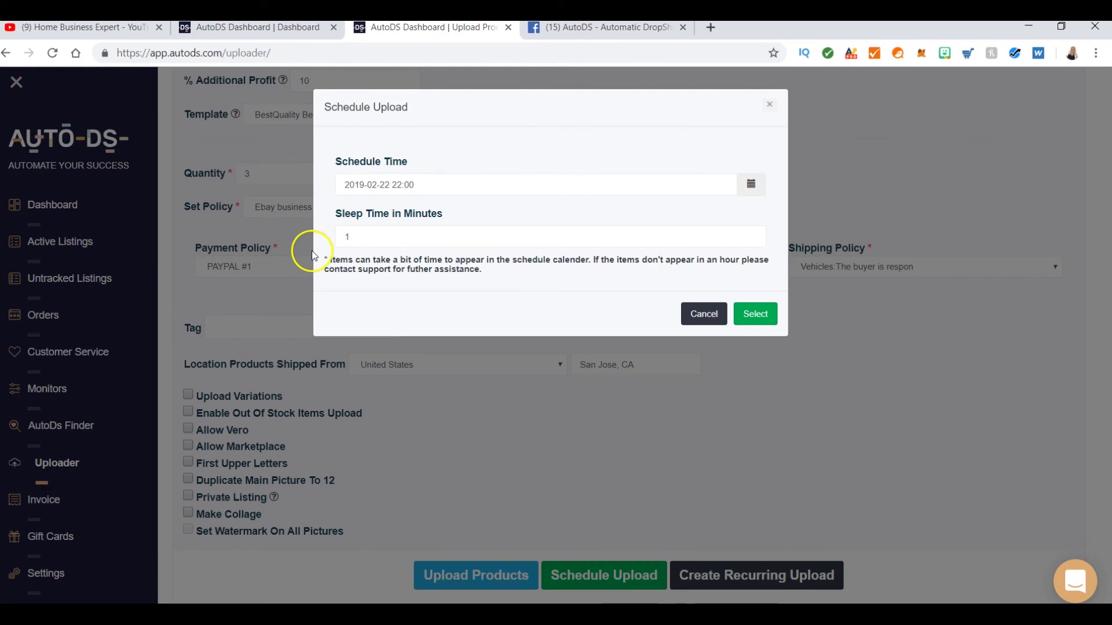
left_click(751, 234)
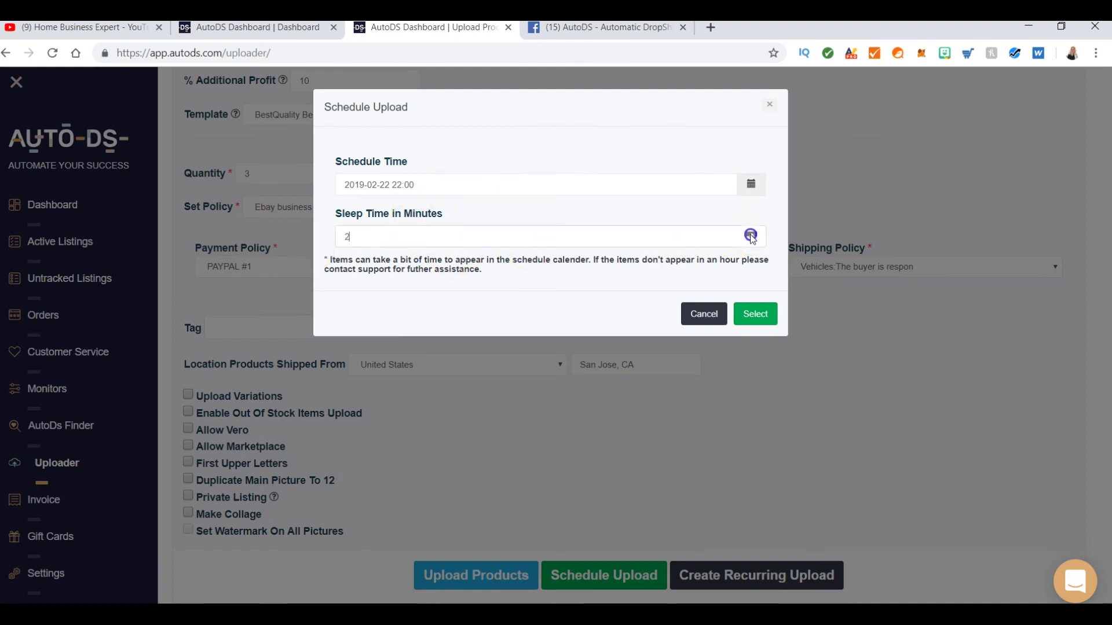
double_click(346, 238)
type("15")
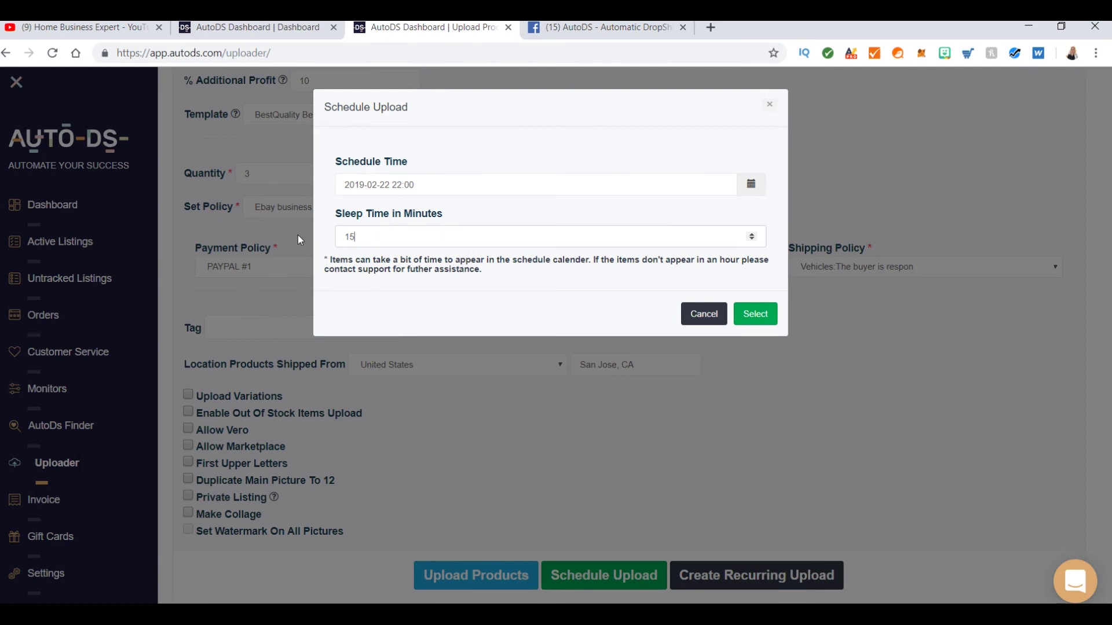
left_click(759, 315)
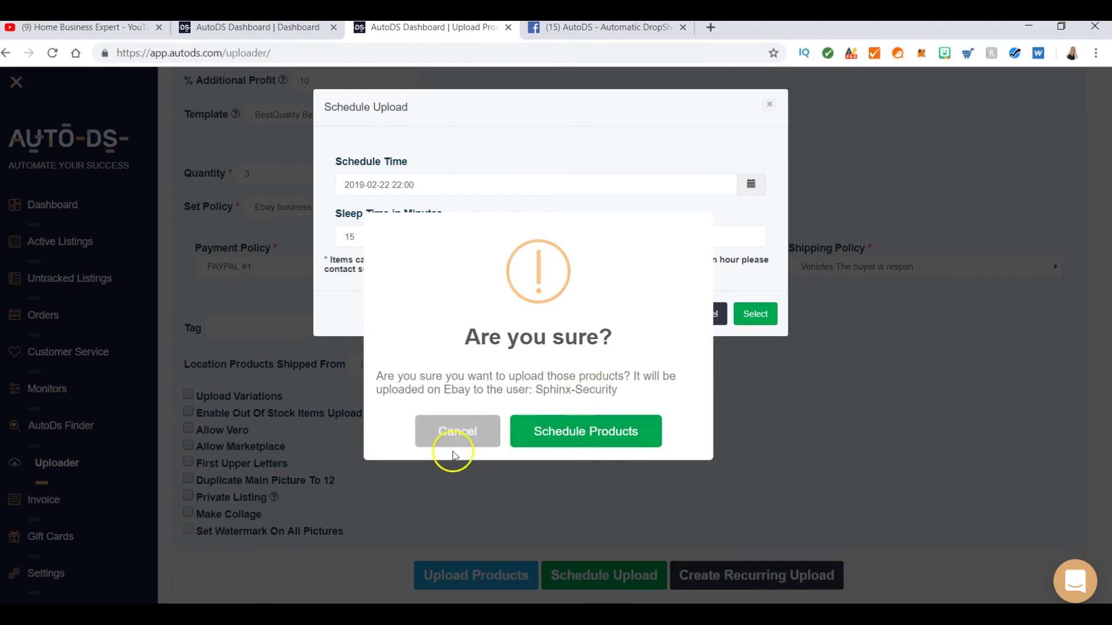
left_click(582, 438)
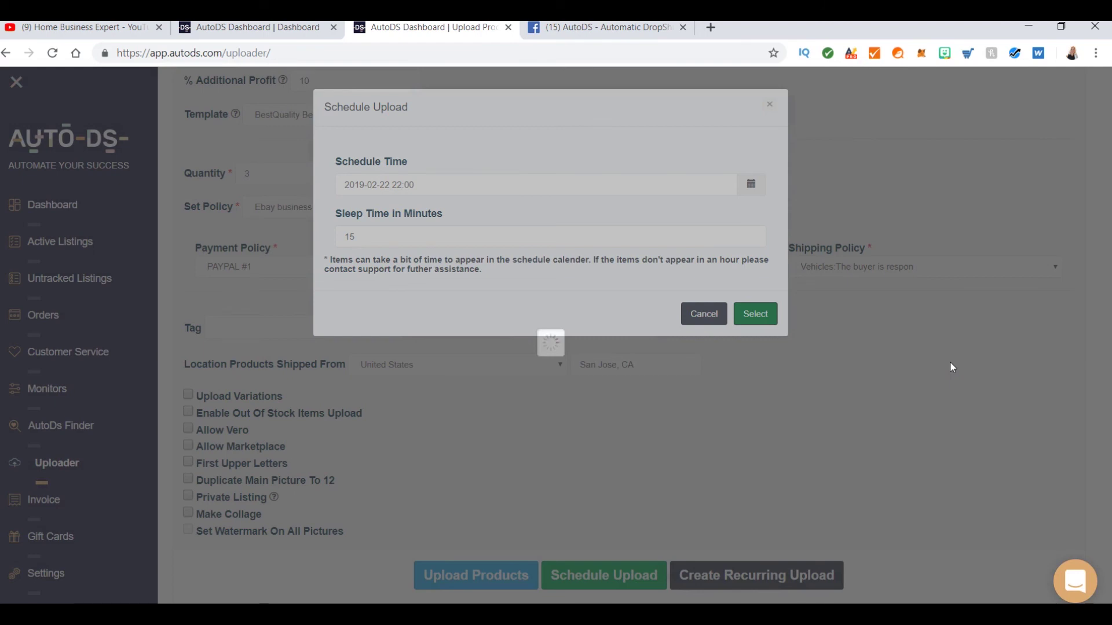